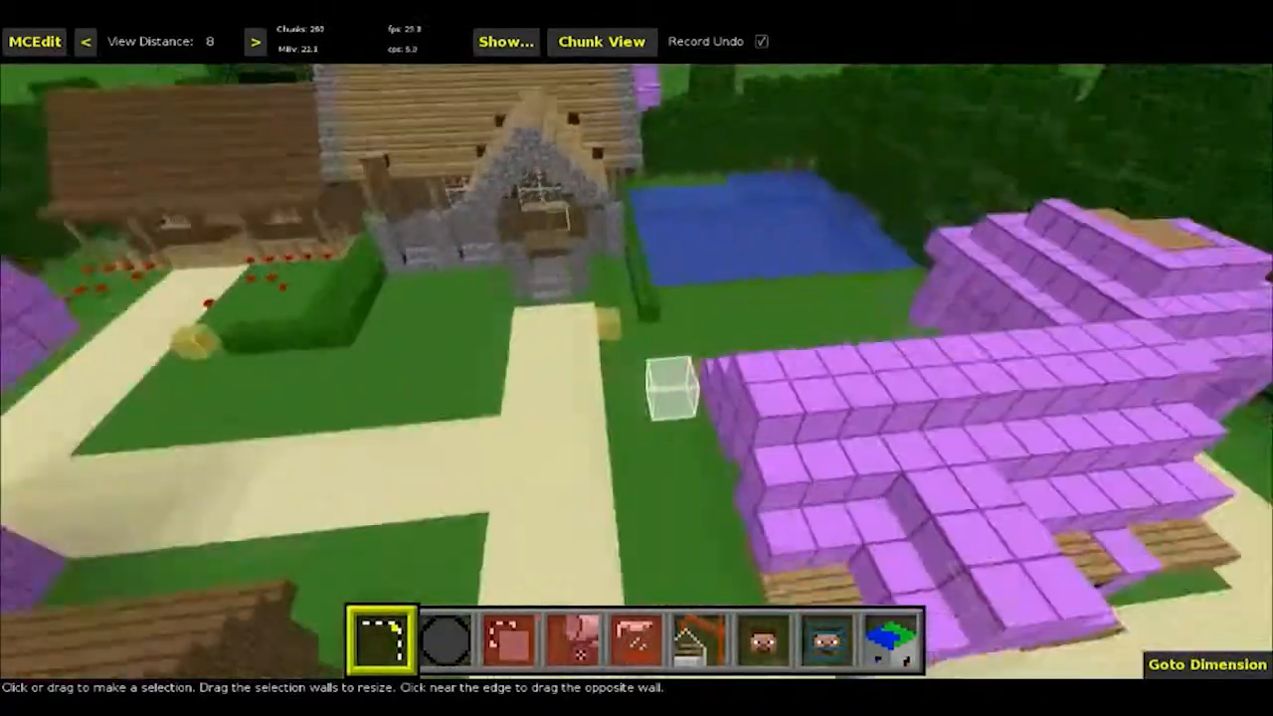
Step: Look around the village from above, turning the camera between the stone-fronted house, the brown-roofed hut and the purple-block buildings
right_click(569, 544)
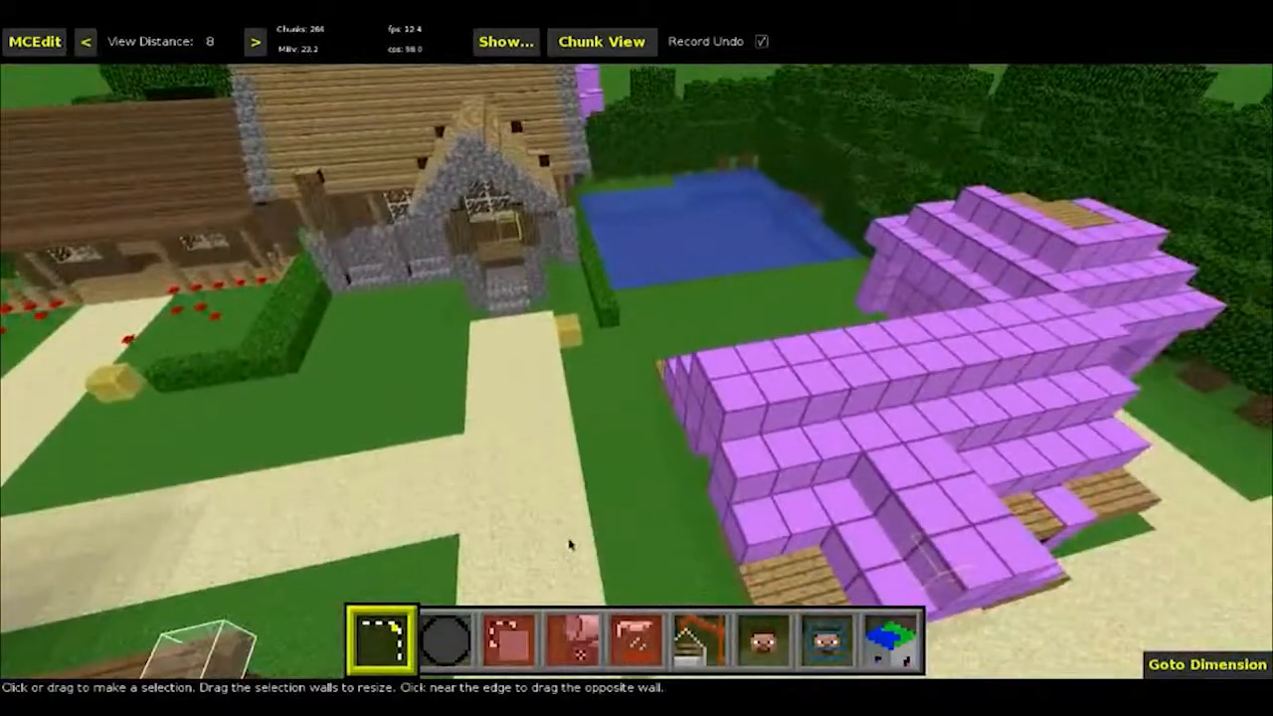
key("s")
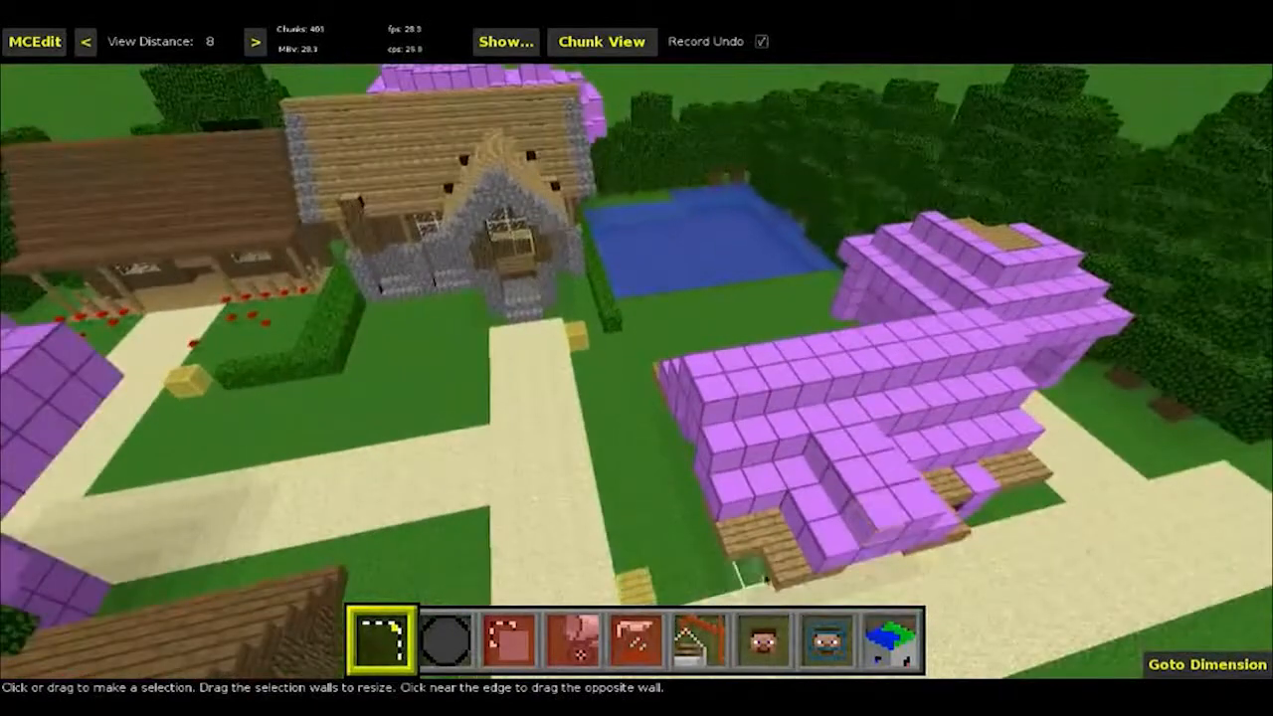
key("s")
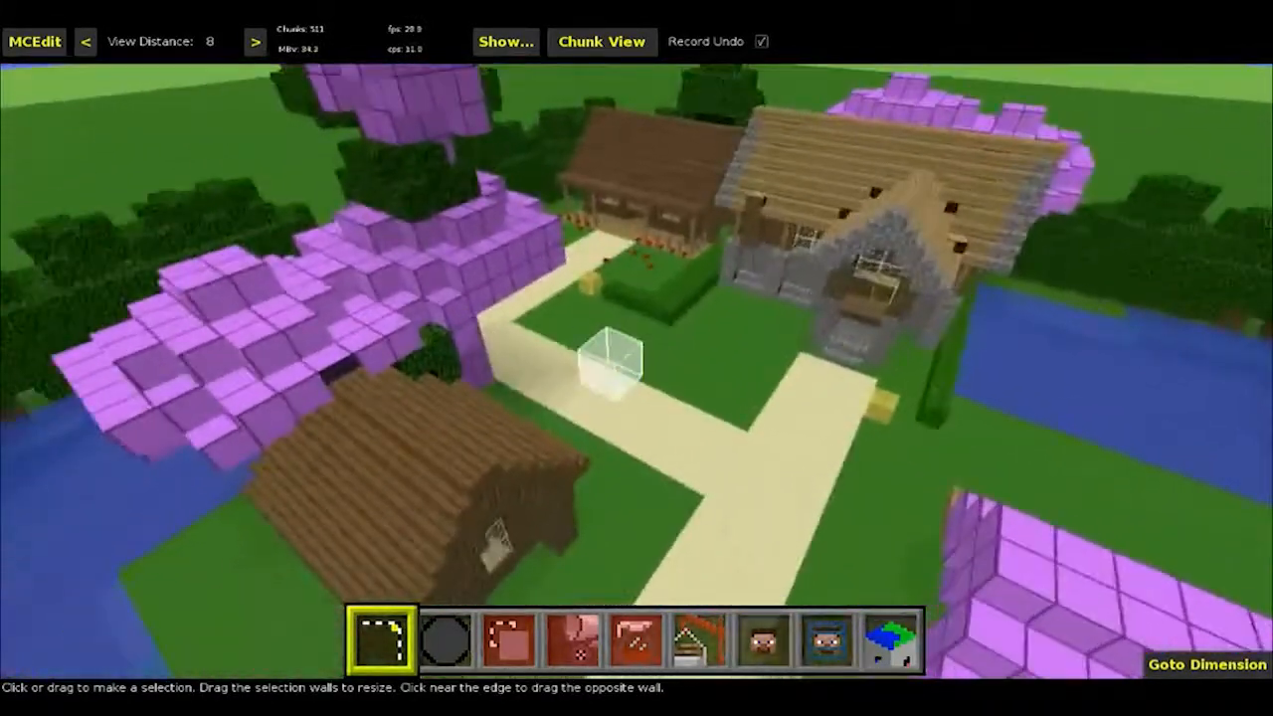
right_click(609, 360)
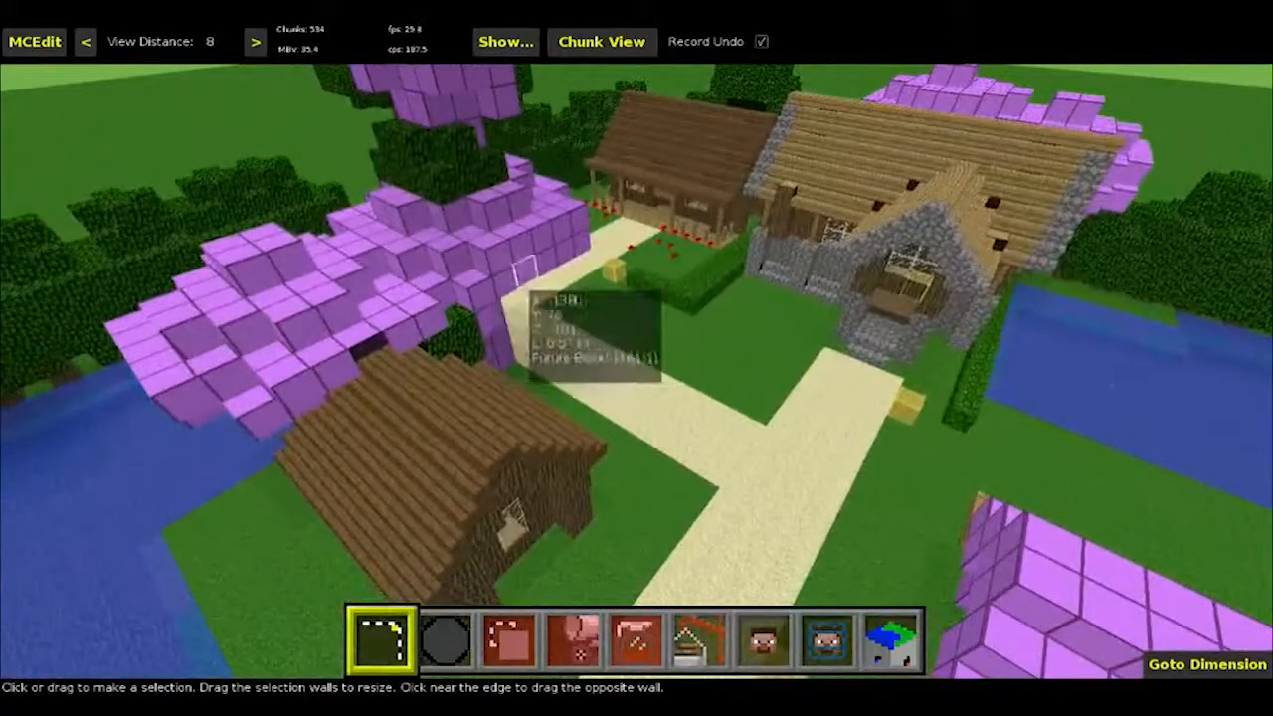
right_click(1157, 463)
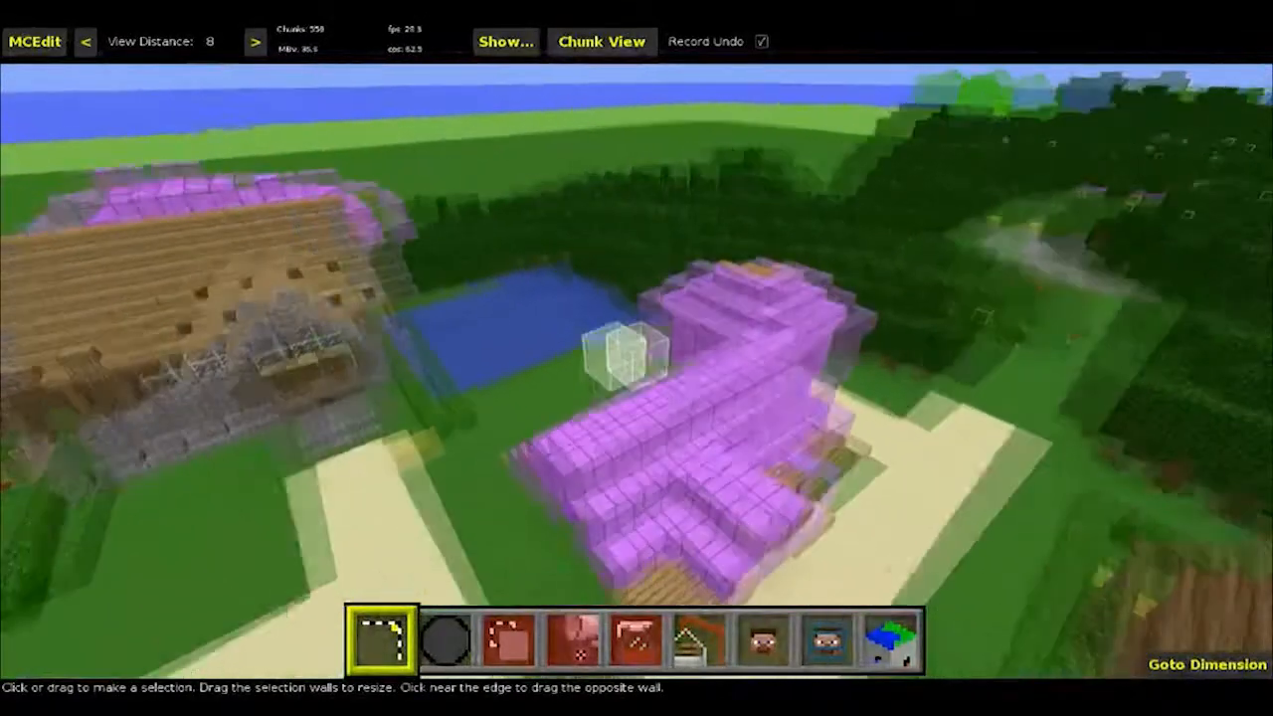
right_click(1158, 463)
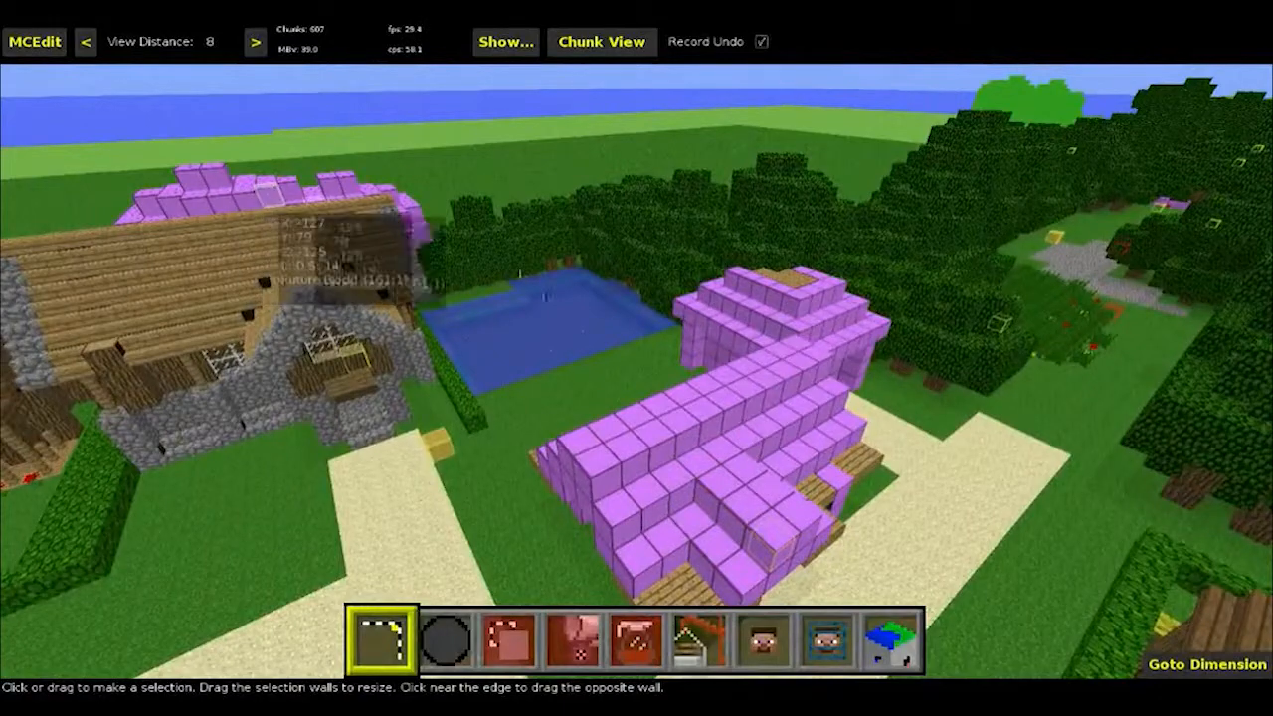
right_click(241, 201)
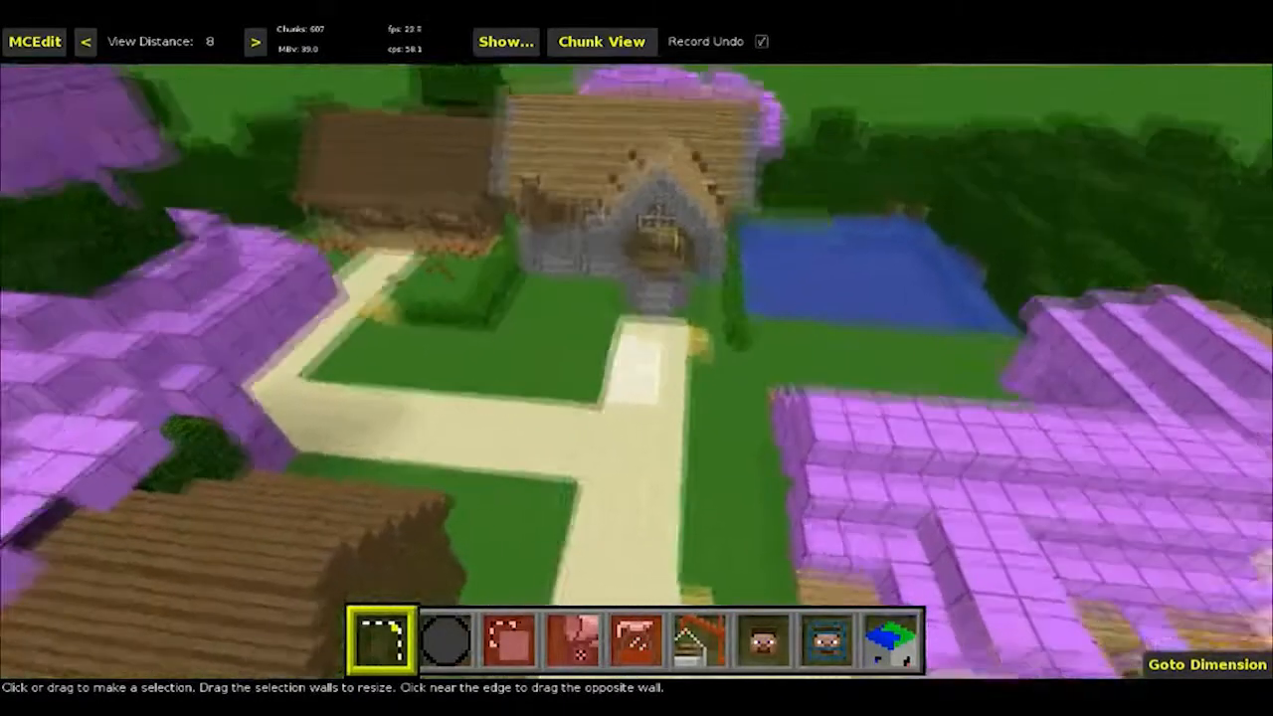
right_click(743, 390)
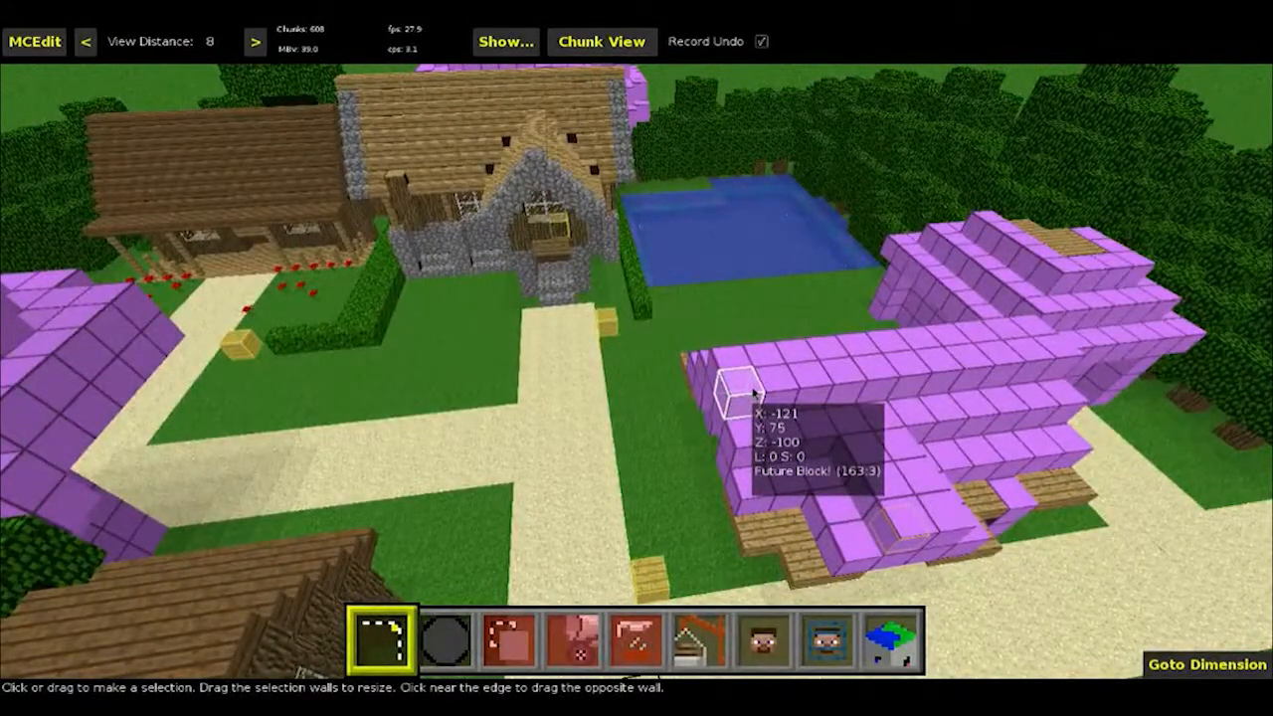
right_click(641, 402)
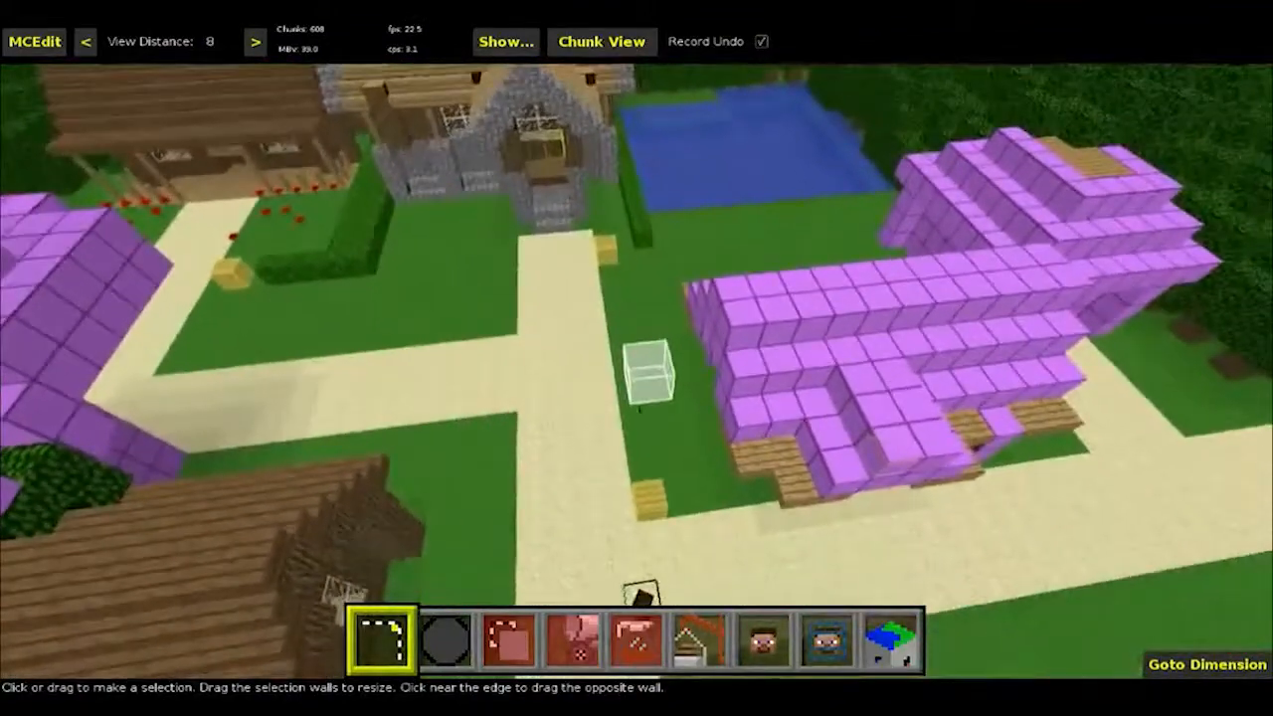
right_click(638, 366)
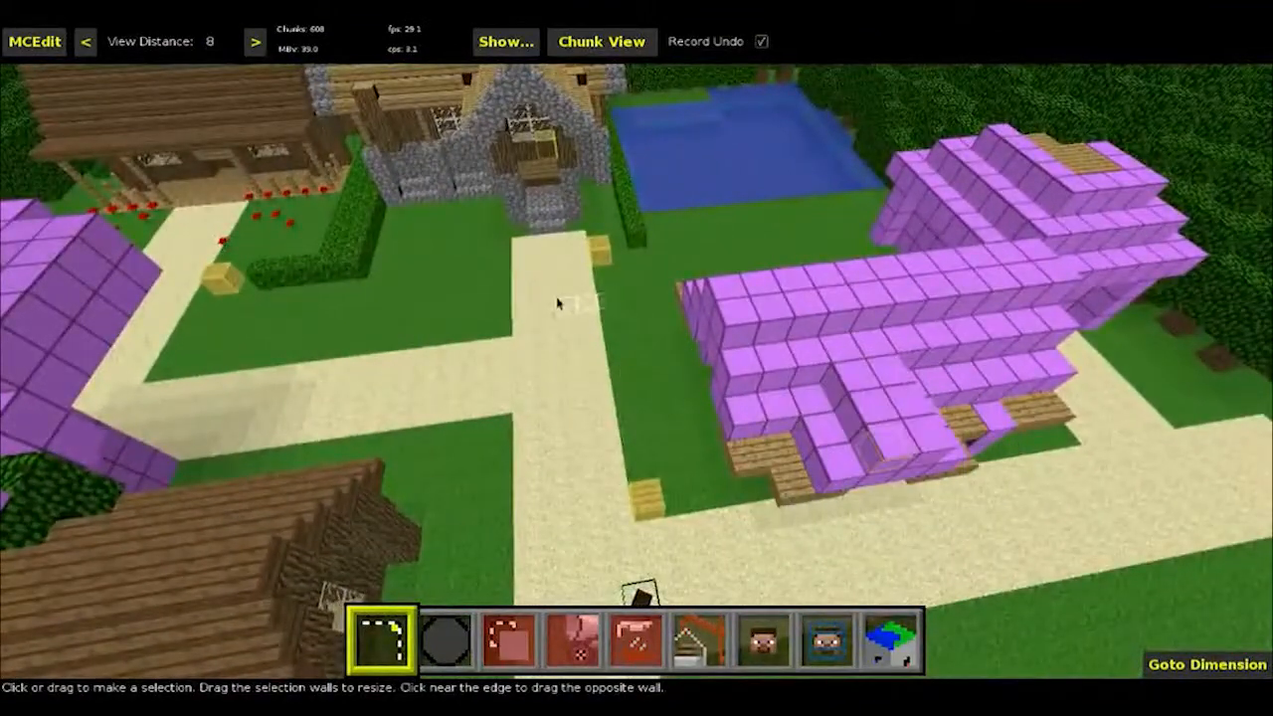
right_click(572, 321)
right_click(636, 368)
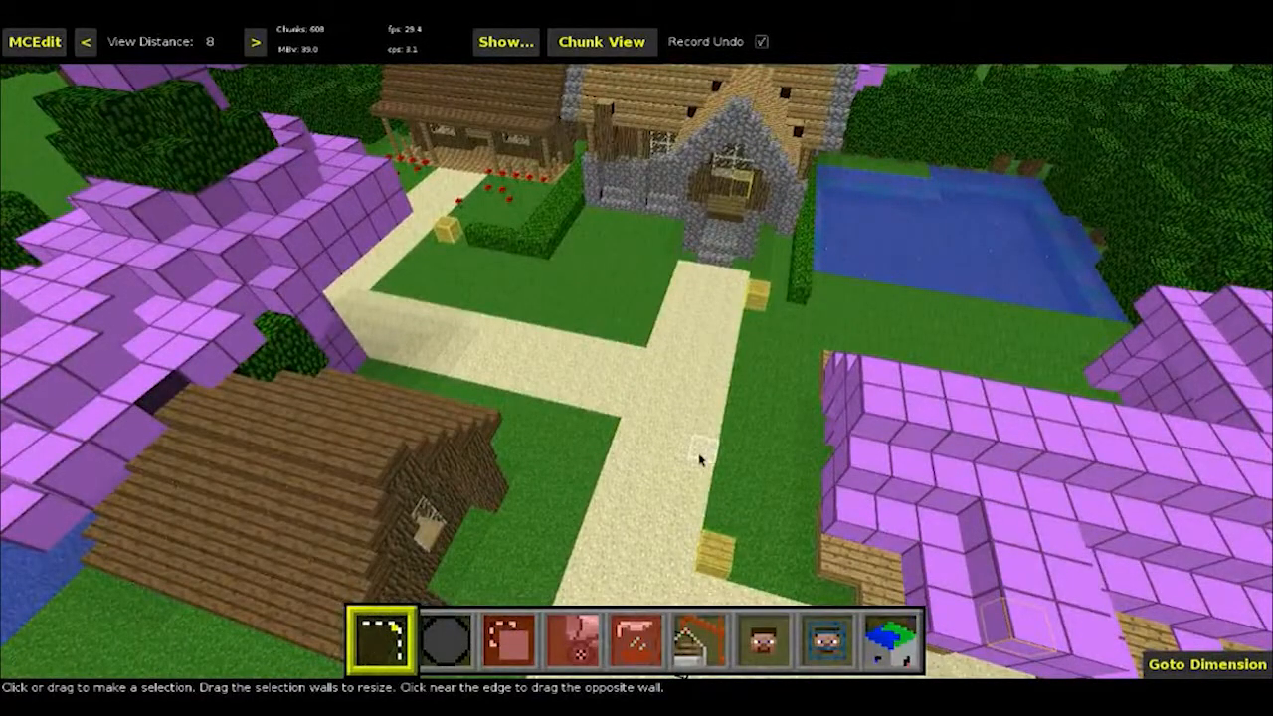
Step: Strafe the camera back and forth sideways over the sand paths between the brown-roofed hut and the purple building
key("d")
key("a")
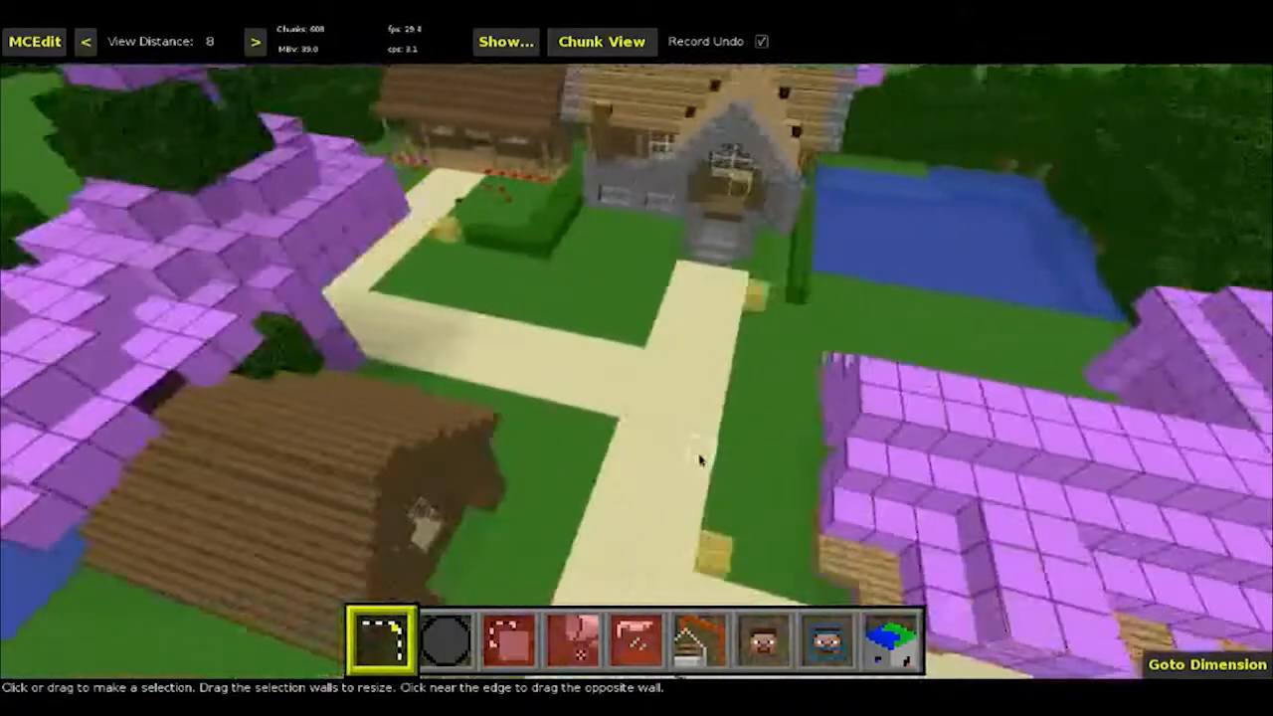
key("d")
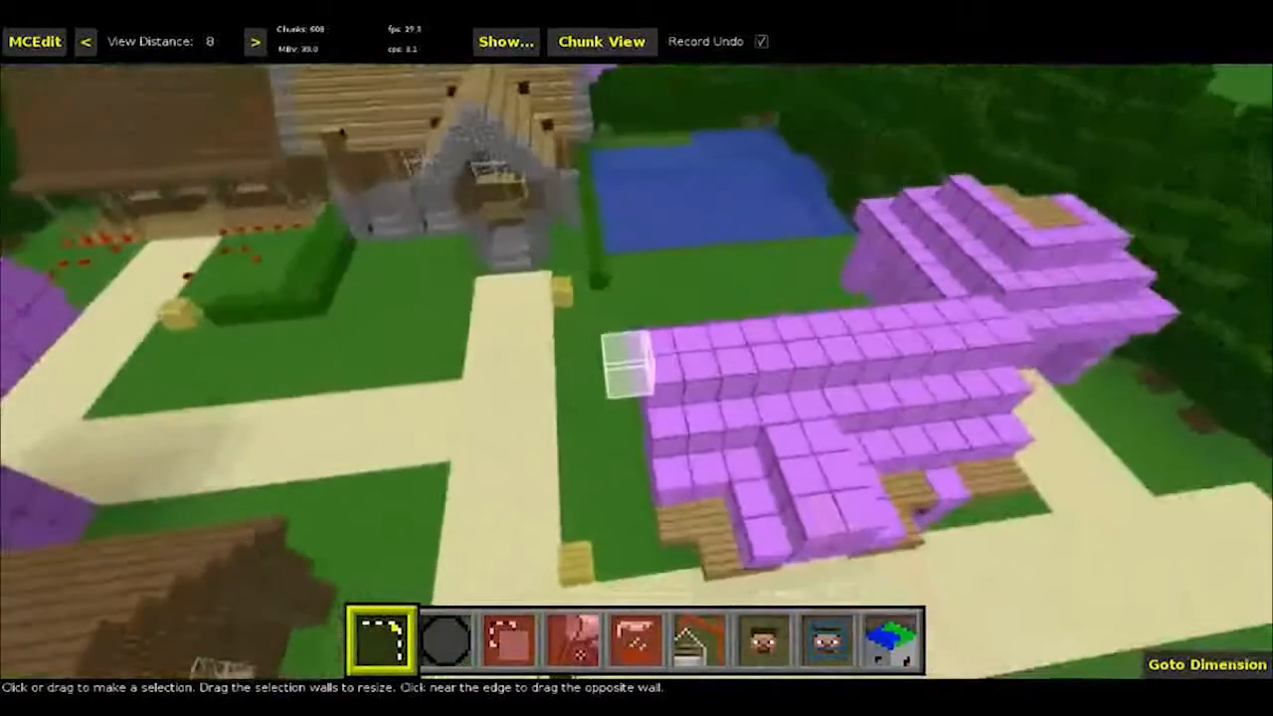
key("a")
key("d")
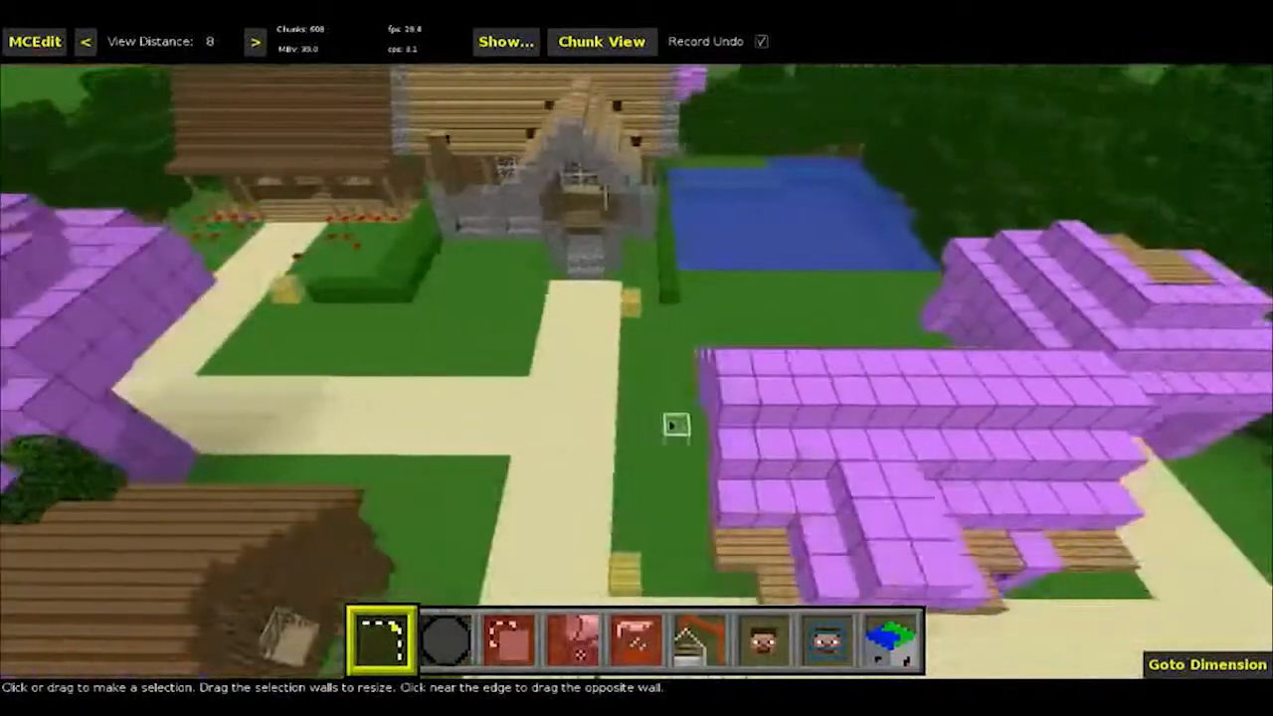
key("a")
key("d")
key("s")
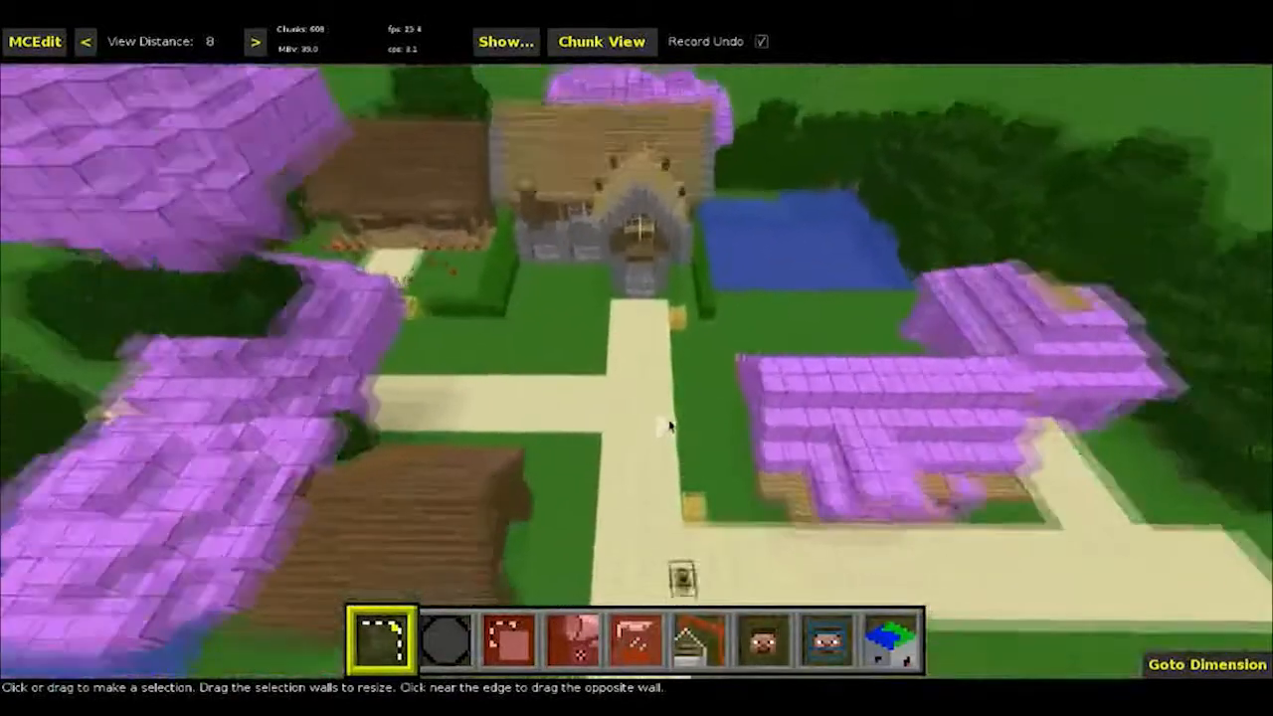
Step: Fly the camera forward and backward over the village towards the stone-fronted house
key("w")
key("s")
right_click(670, 409)
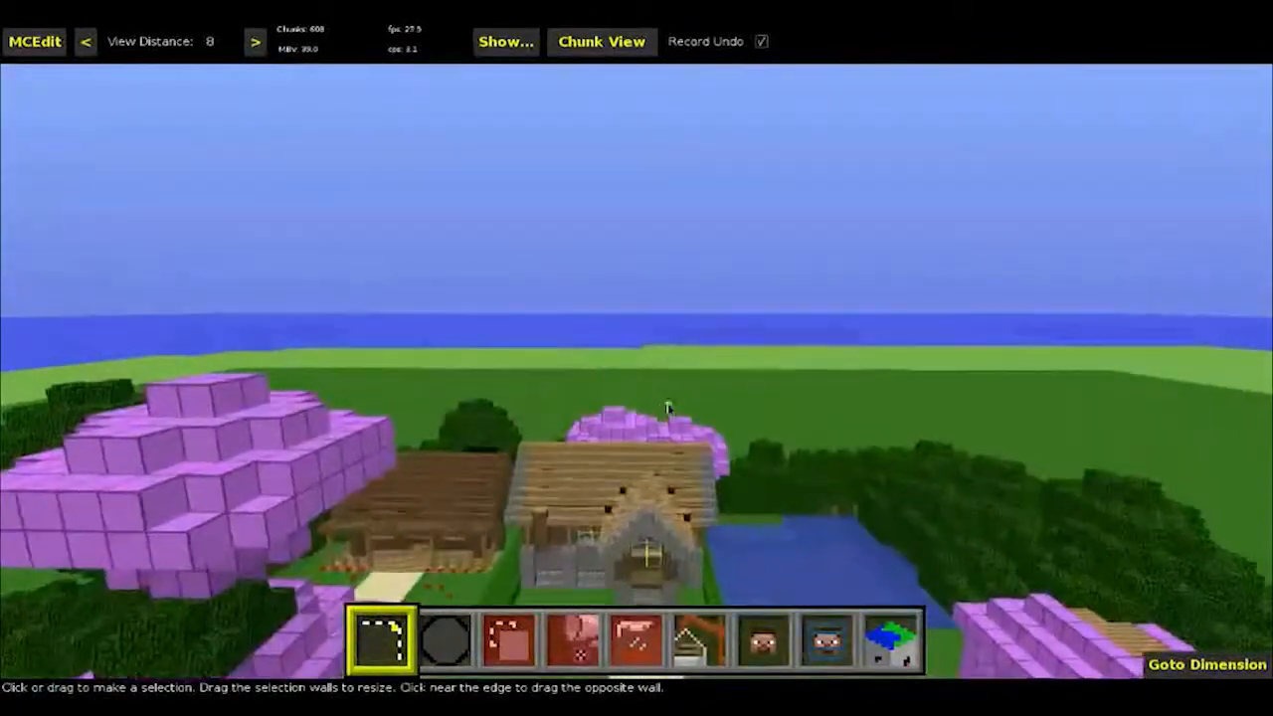
key("w")
key("s")
key("w")
key("w")
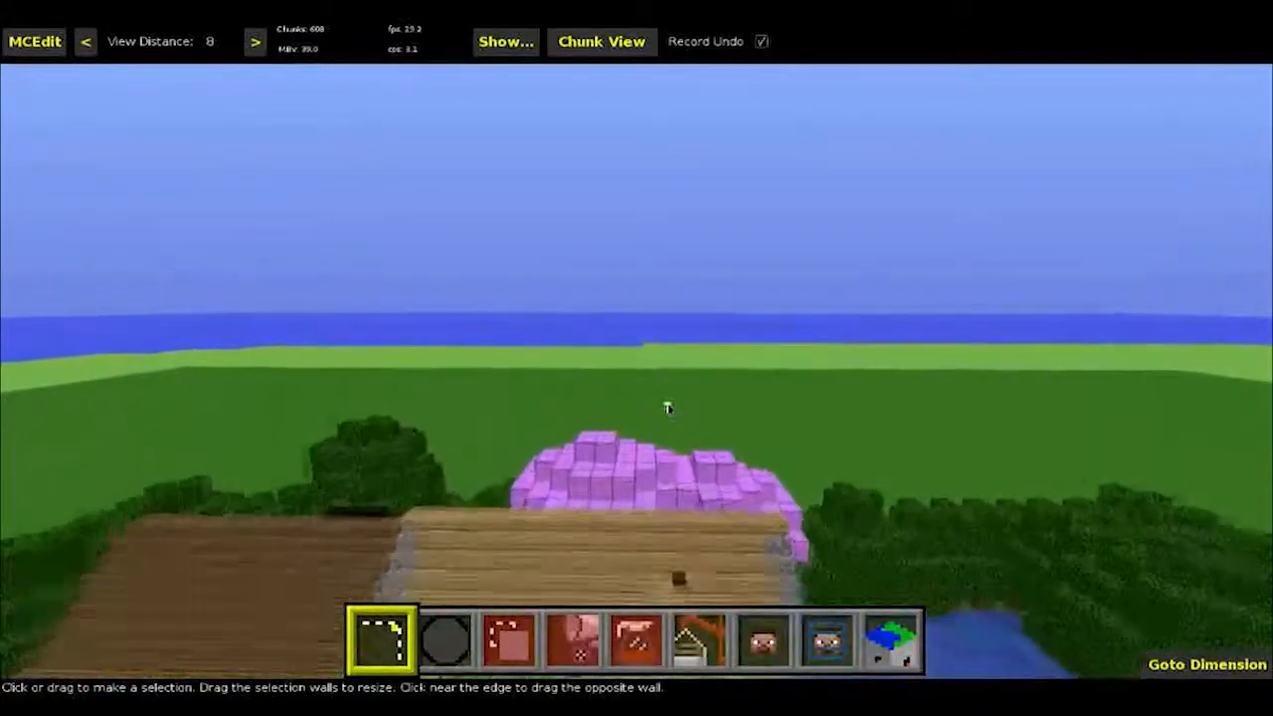
key("s")
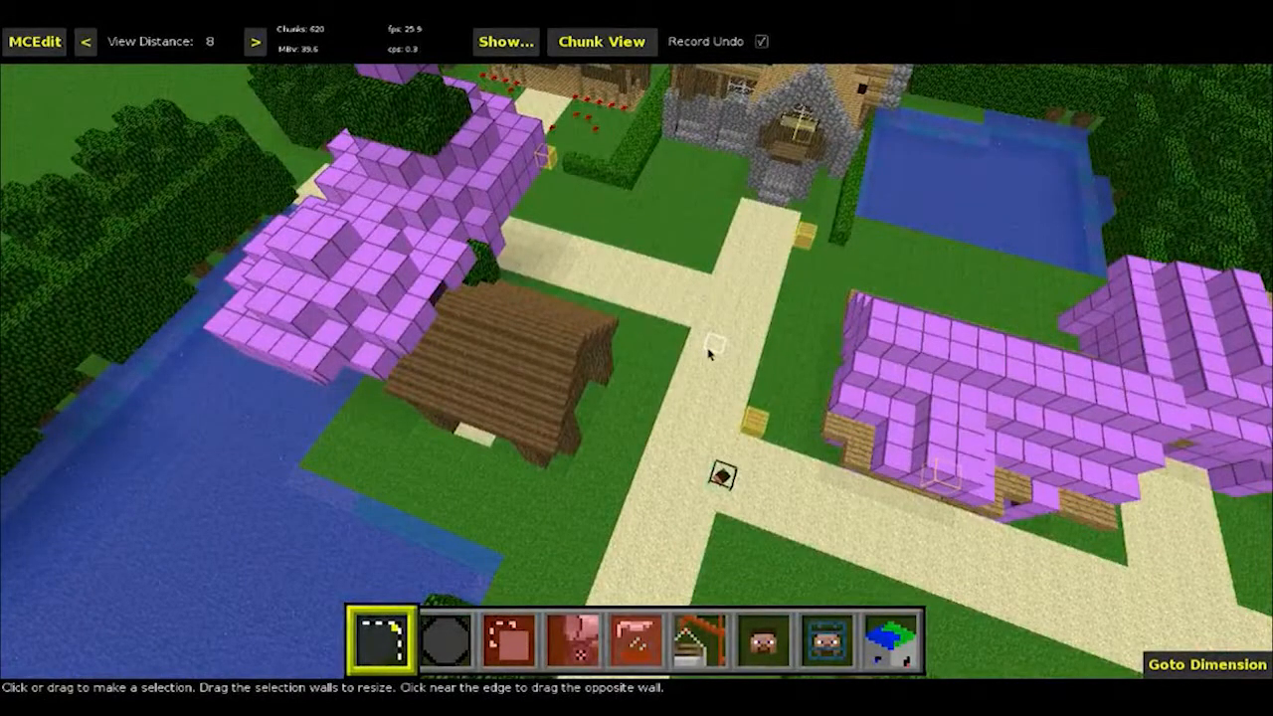
Step: Raise and lower the camera above the village, and move in over the sand path and purple building
key("q")
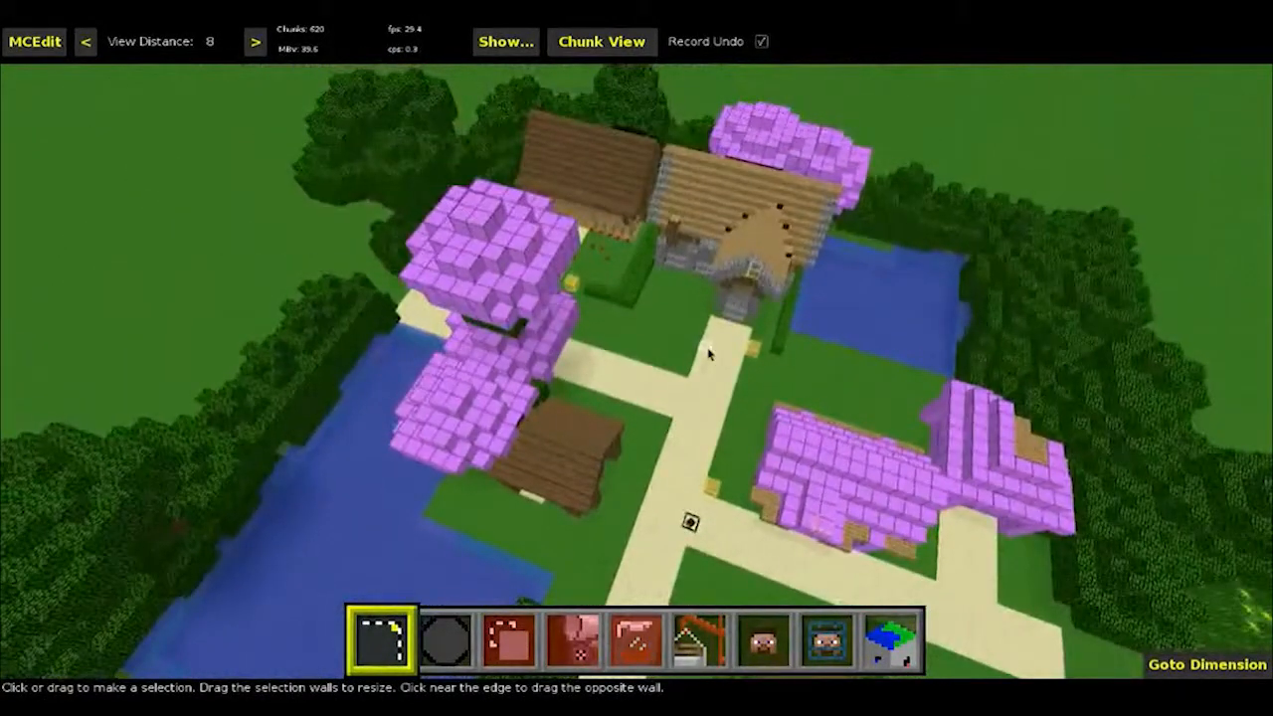
key("z")
key("q")
key("z")
key("q")
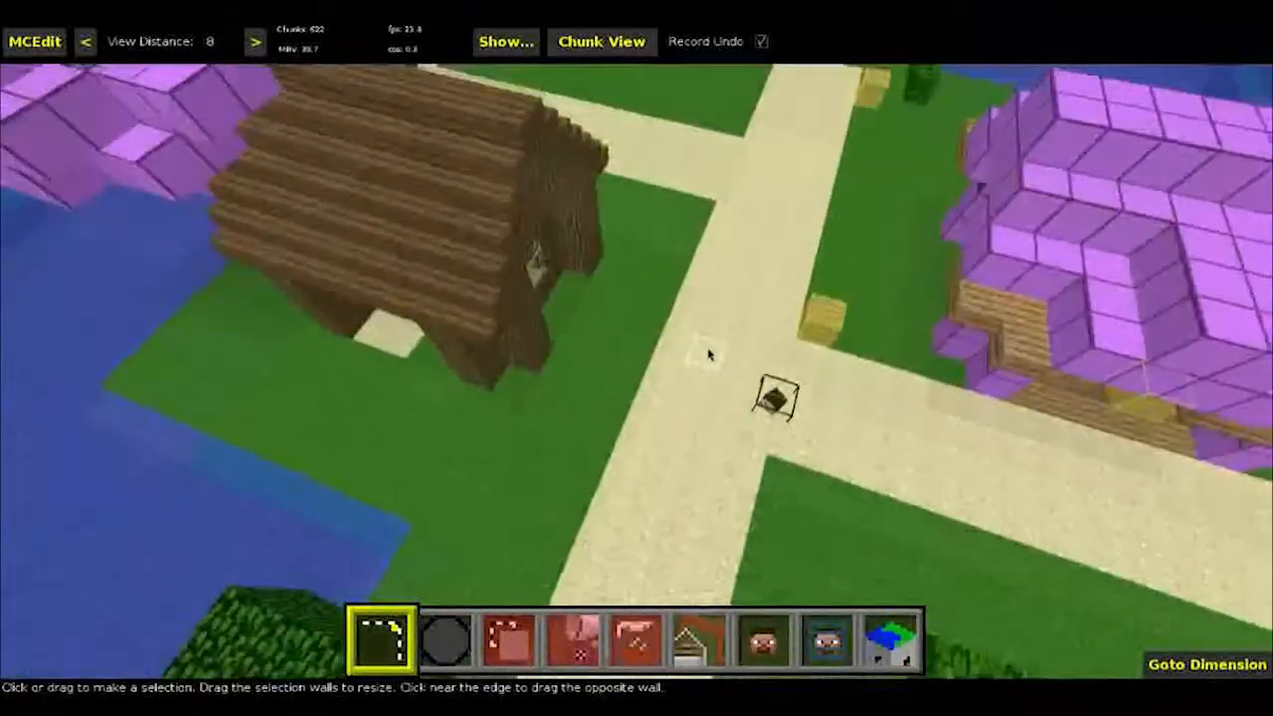
key("z")
key("d")
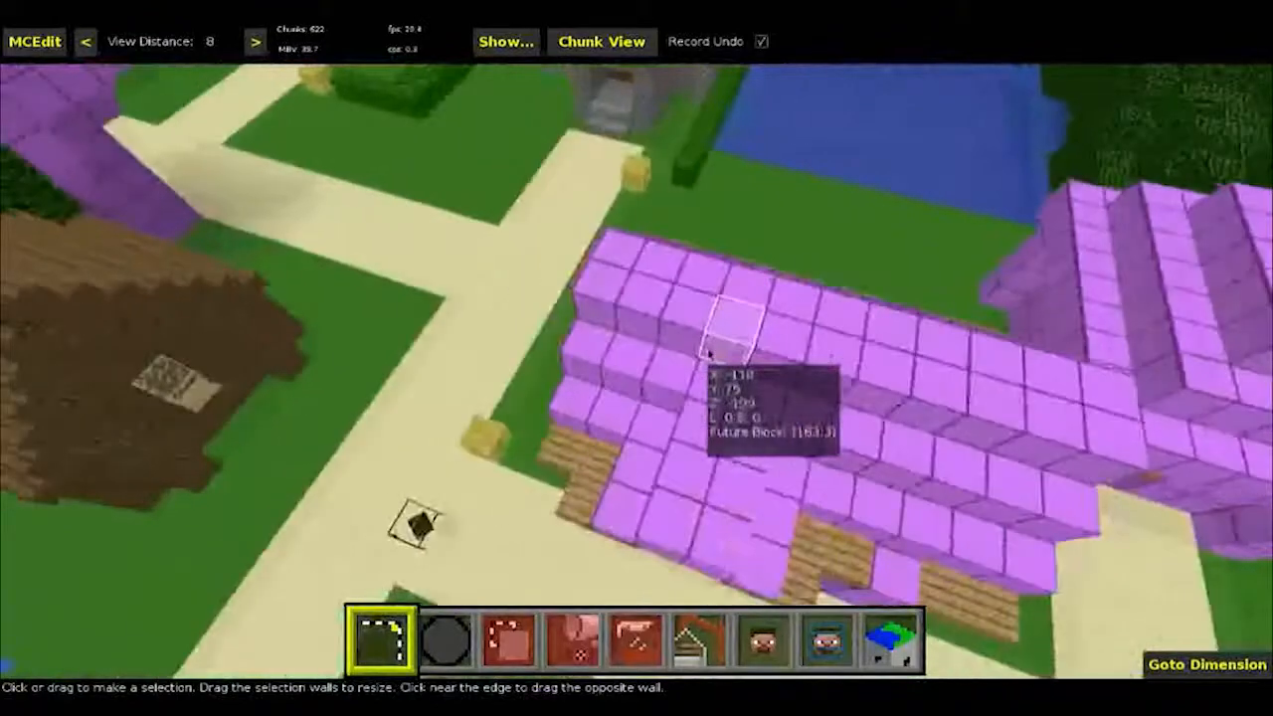
key("w")
key("a")
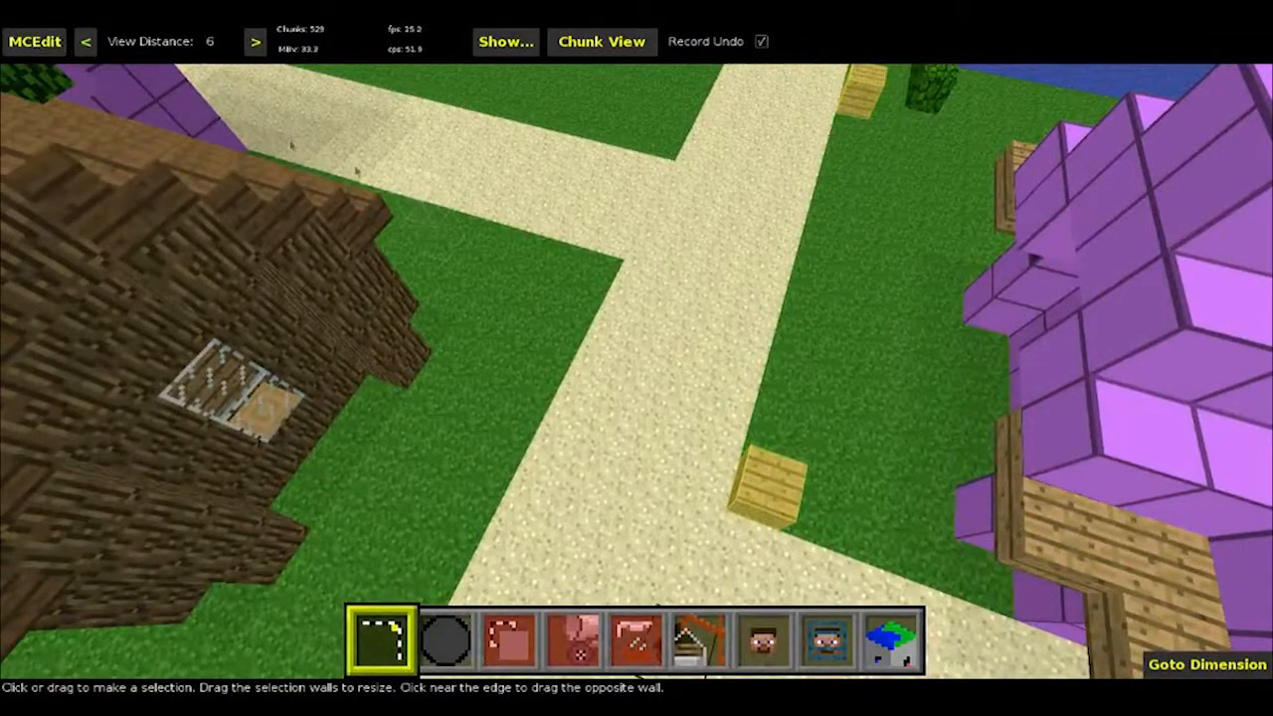
Step: Teleport the camera to position X -4125, Y 78, Z -93 and close the main menu
left_click(48, 42)
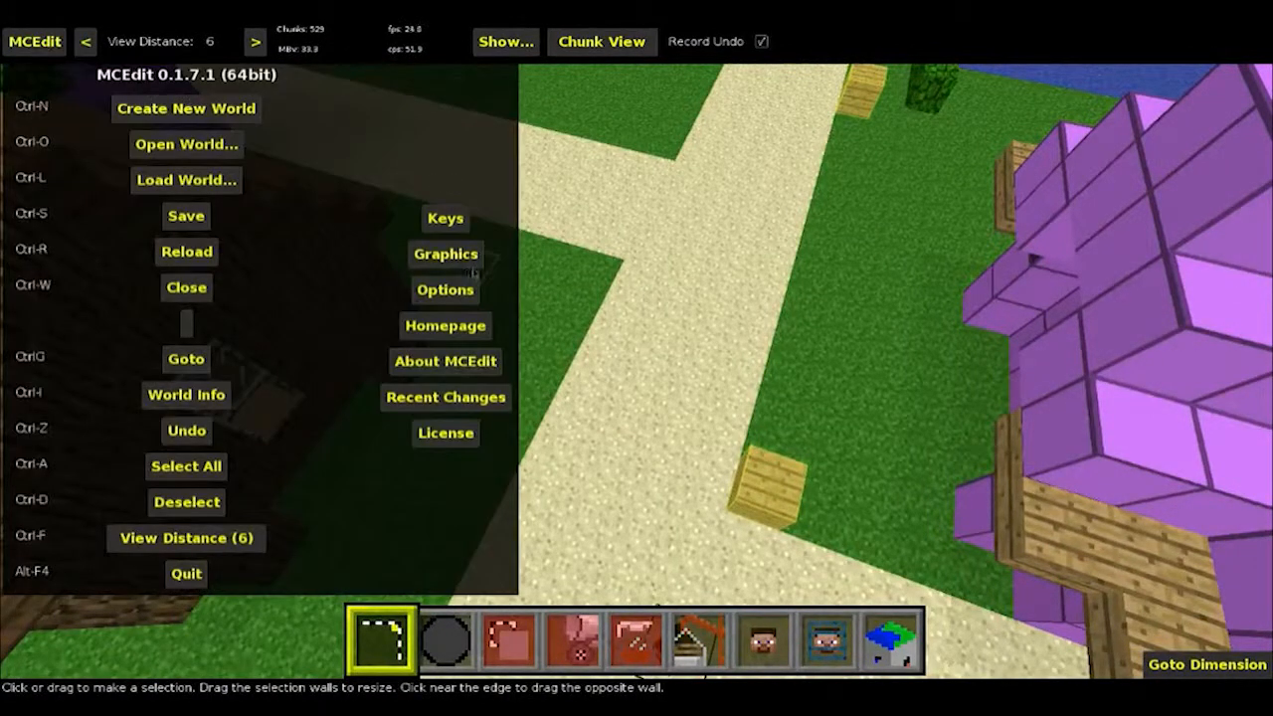
left_click(185, 358)
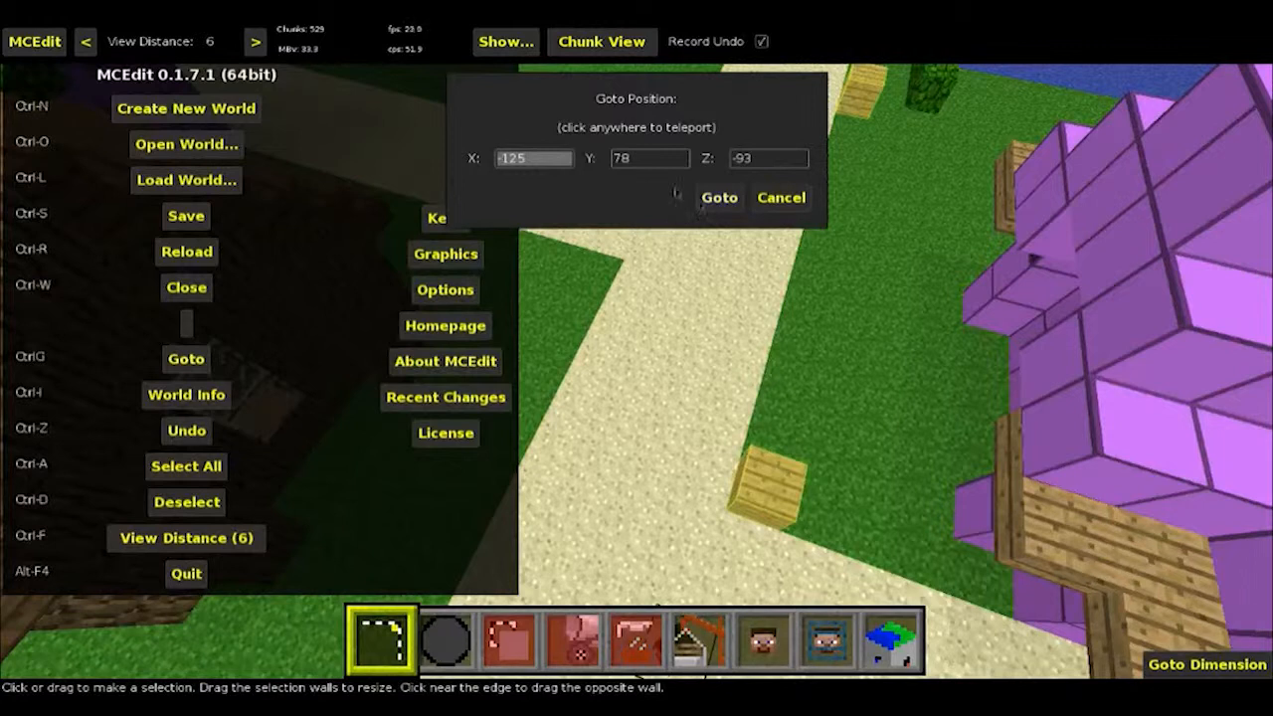
left_click(502, 161)
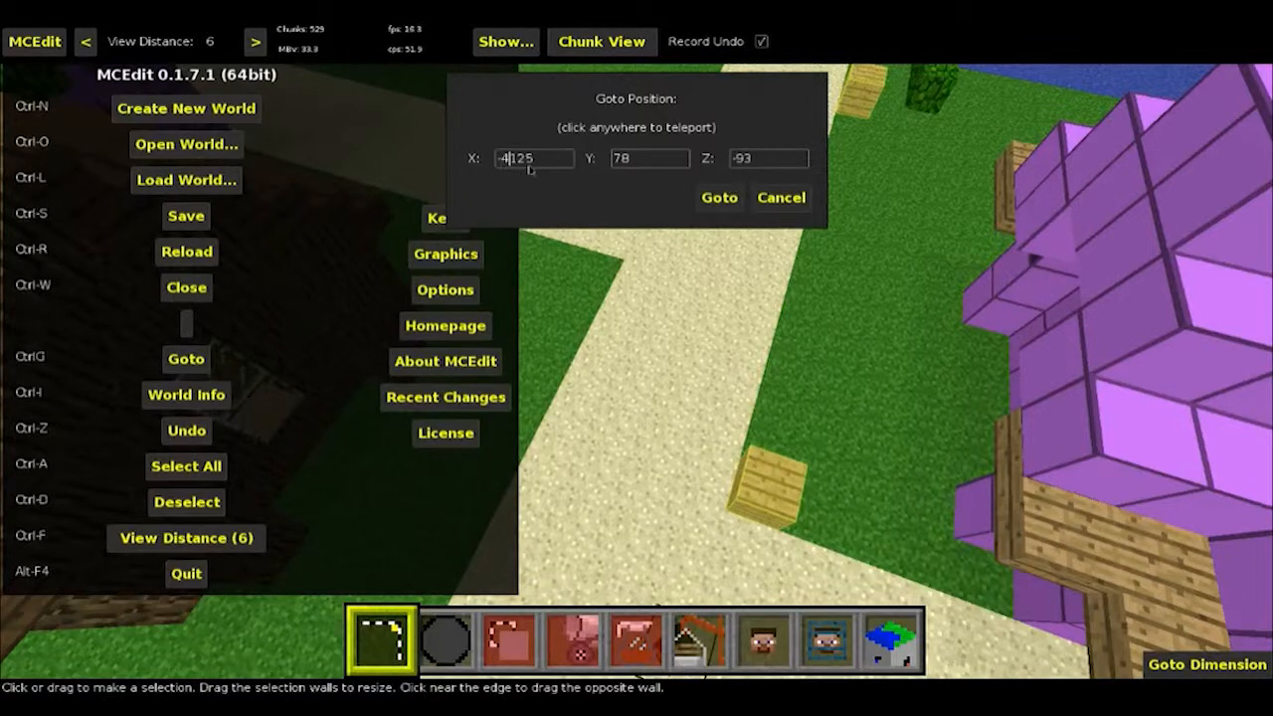
left_click(716, 199)
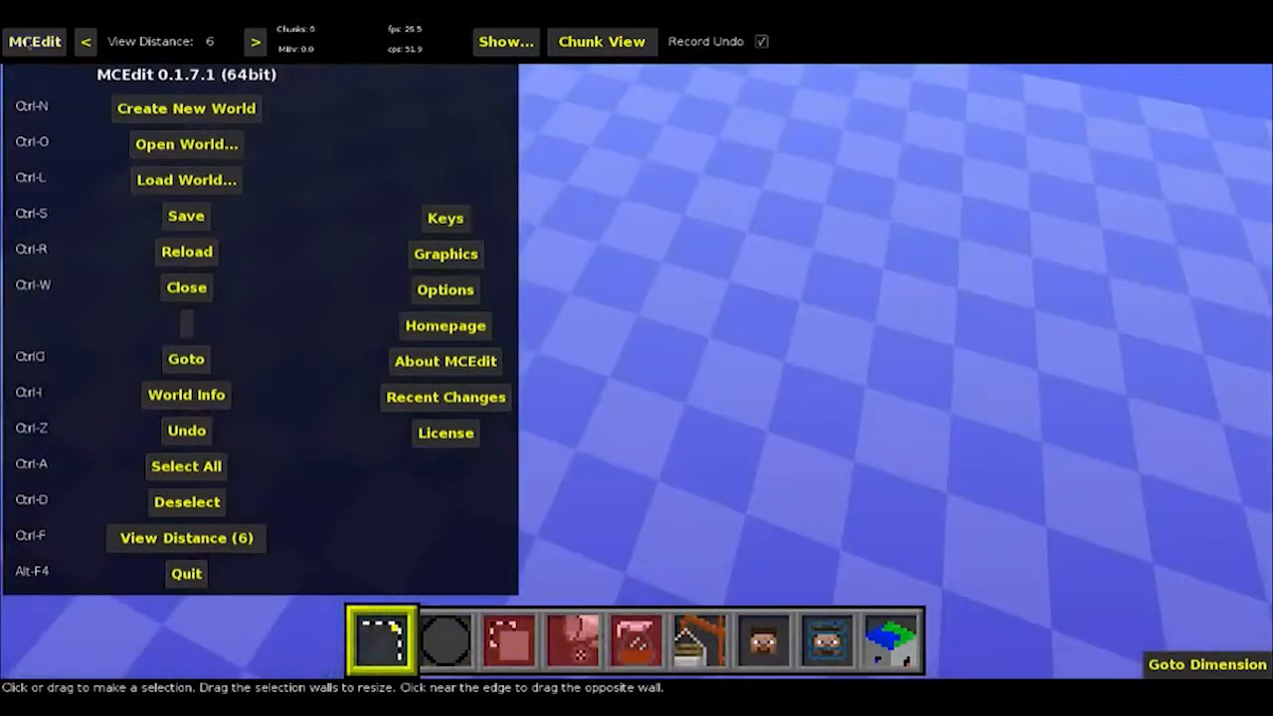
left_click(29, 42)
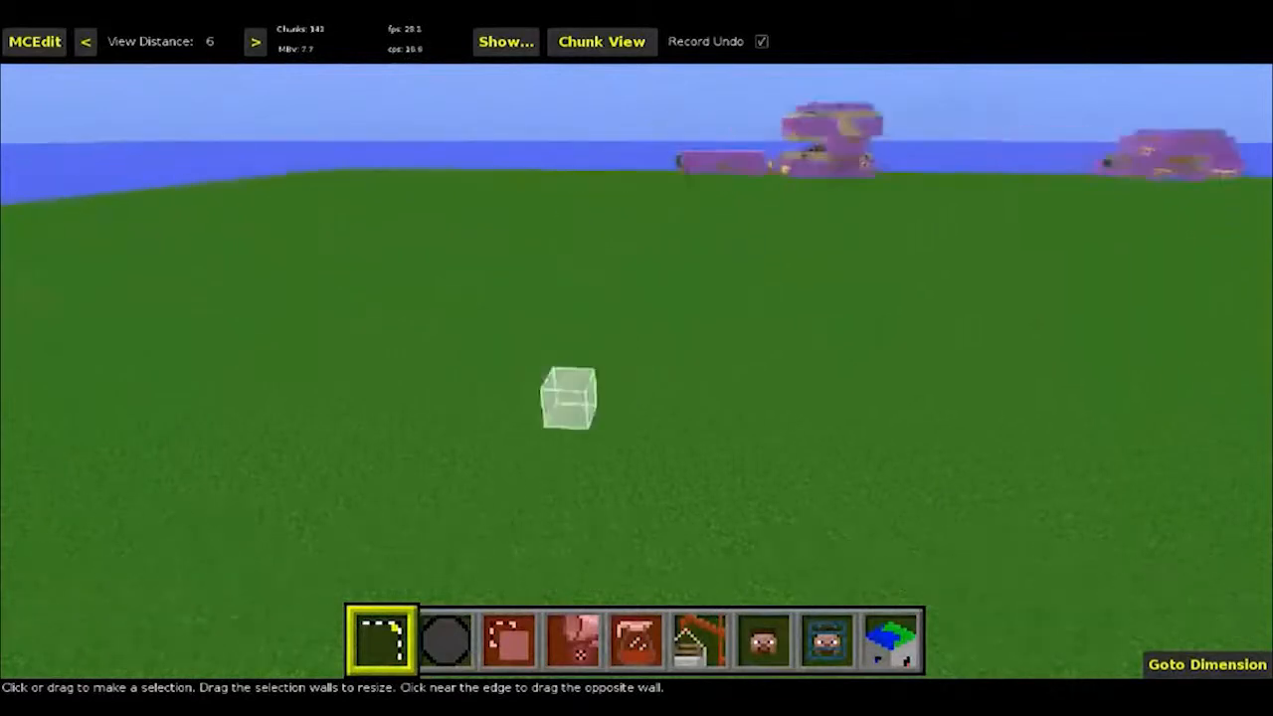
Step: Fly towards the wooden building with redstone lamps on its roof and view it from the front and side
right_click(633, 374)
key("w")
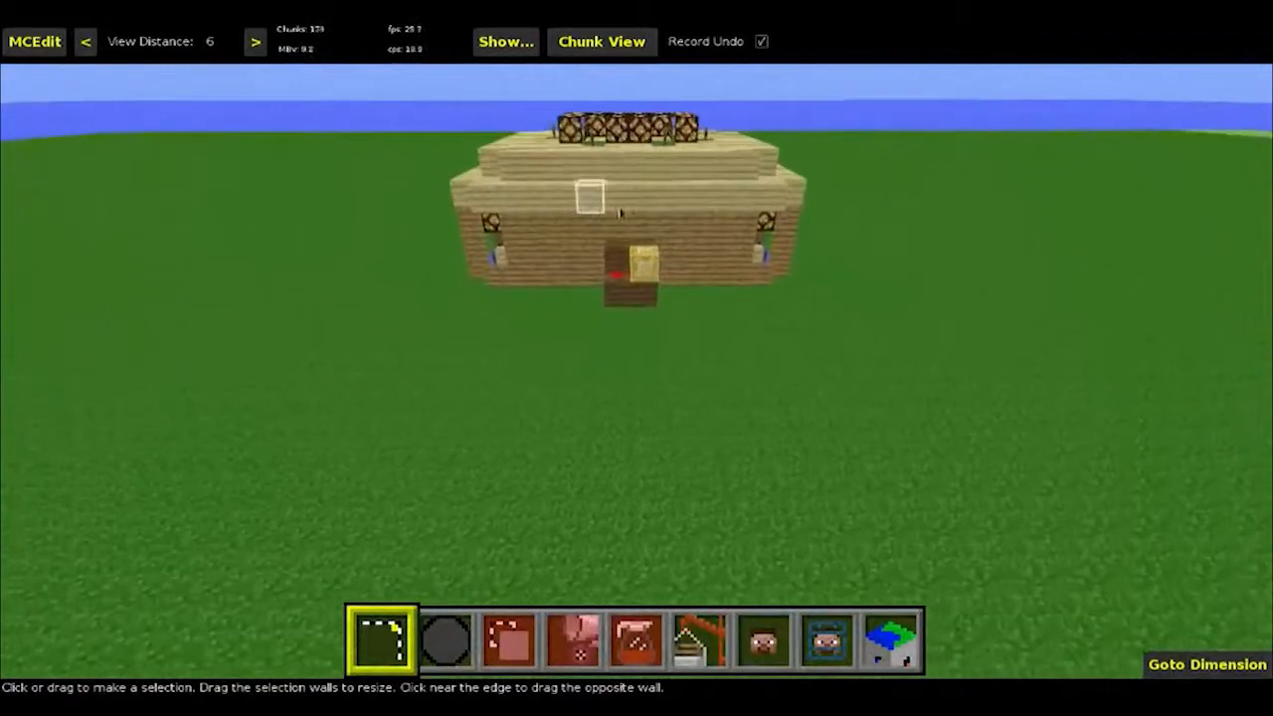
key("a")
right_click(710, 237)
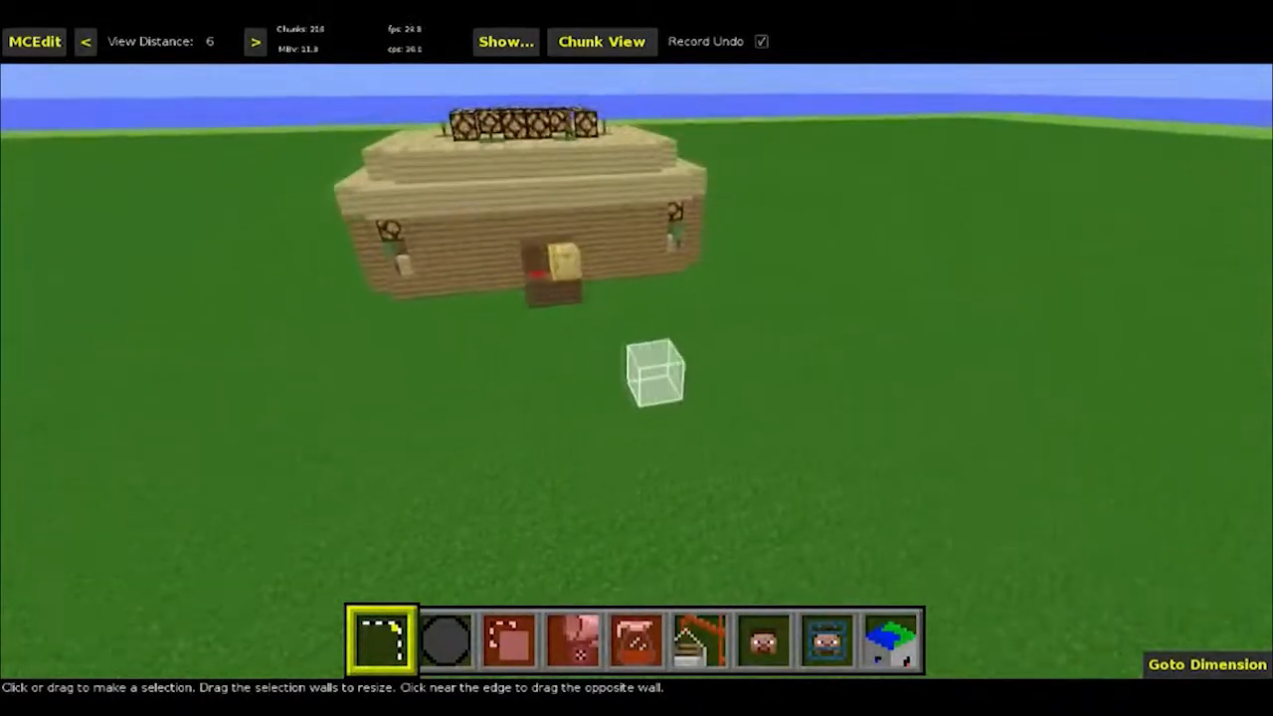
right_click(636, 372)
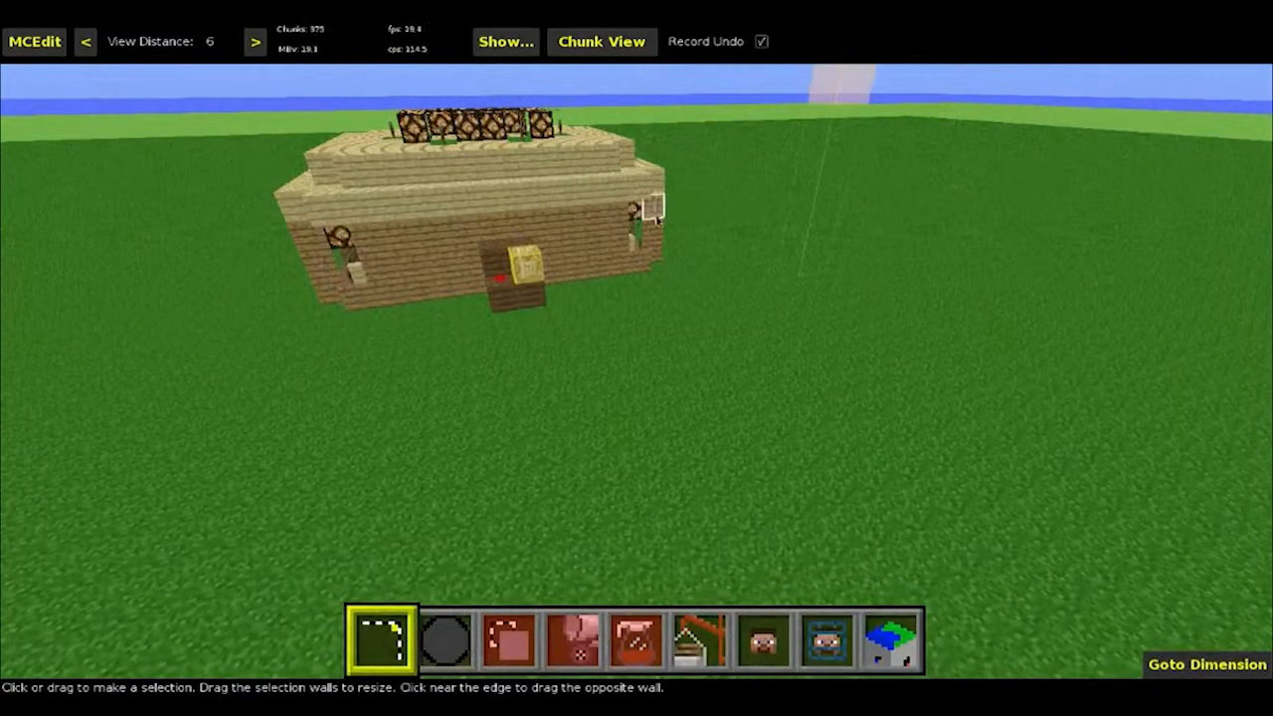
right_click(675, 249)
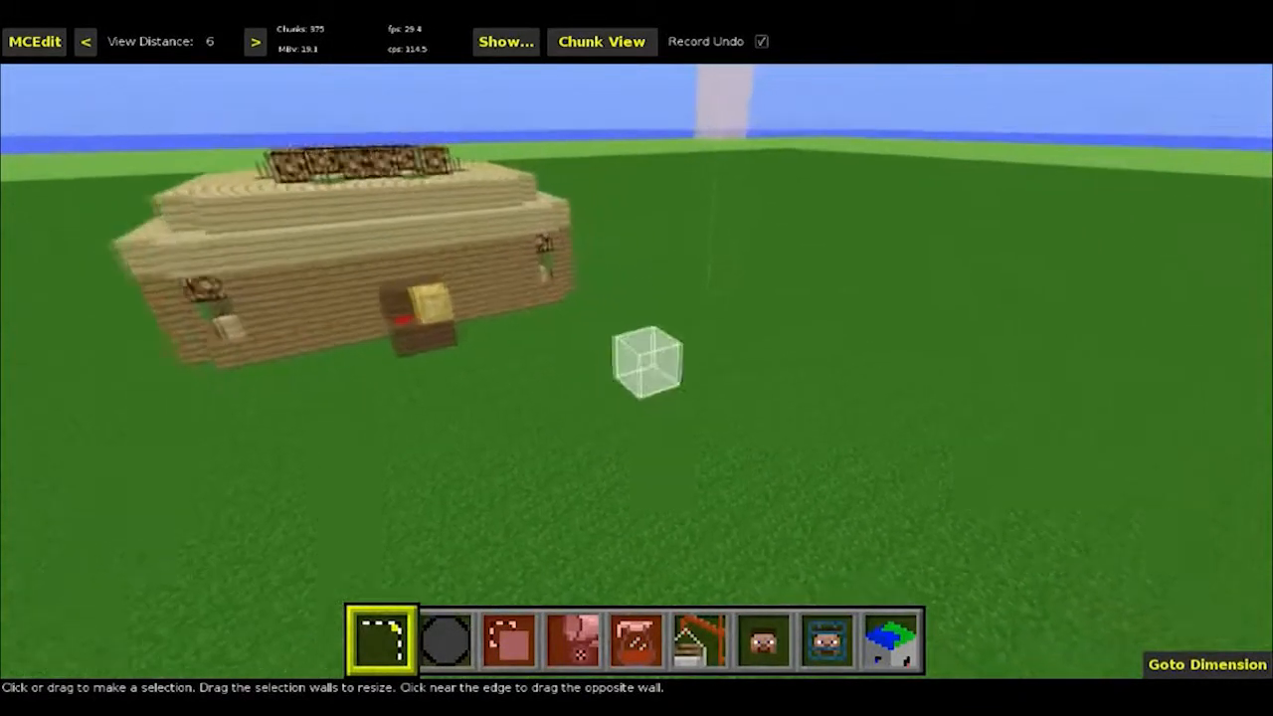
key("w")
right_click(674, 248)
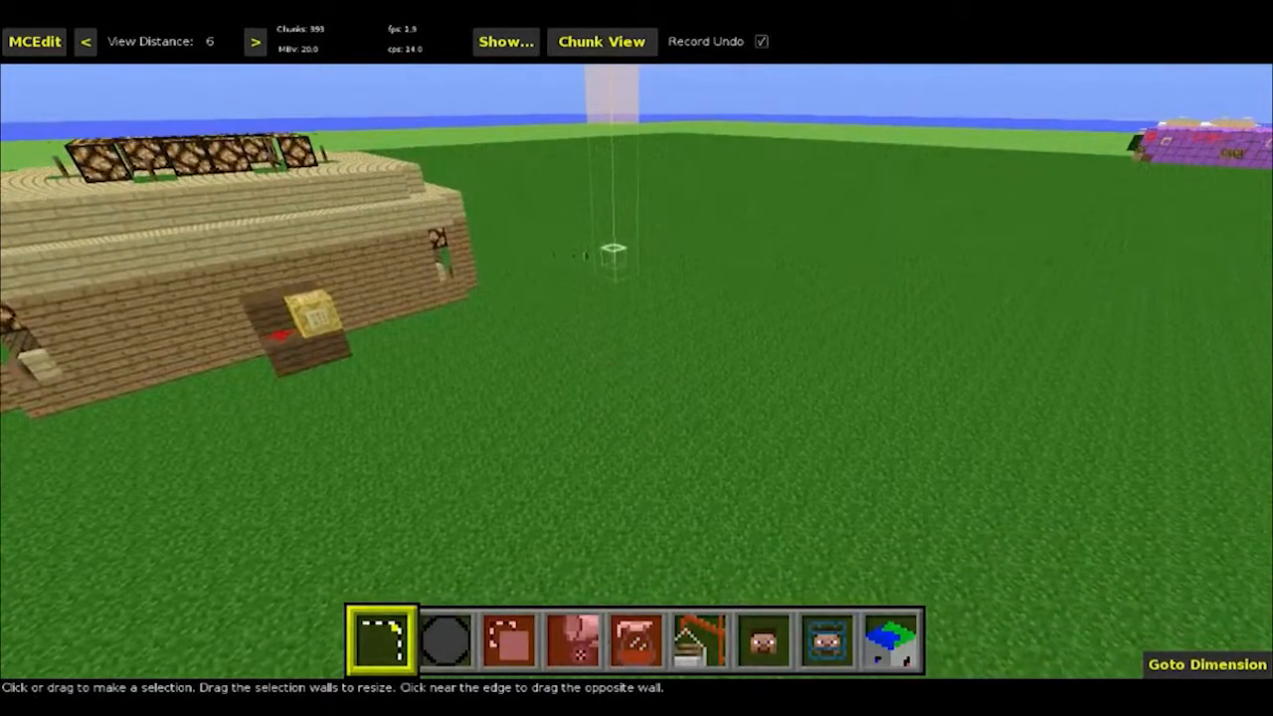
Step: Turn towards the distant purple-block structures and fly up close to them
right_click(673, 248)
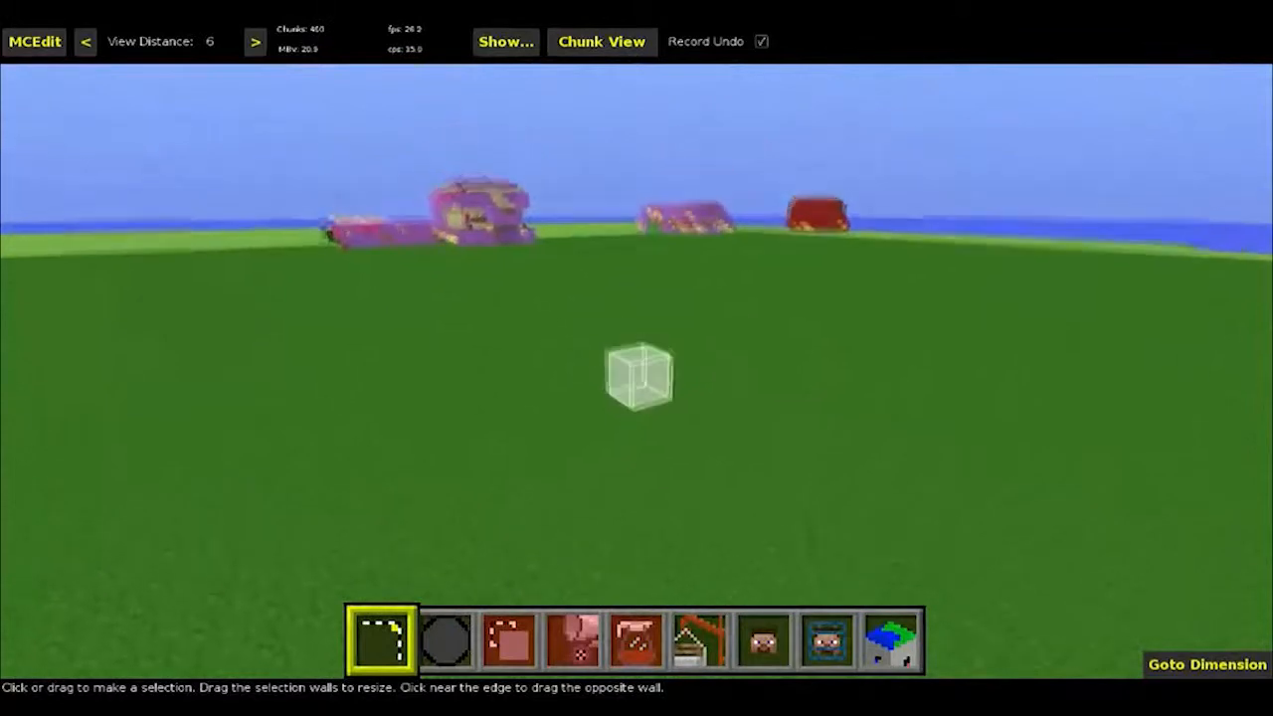
right_click(454, 228)
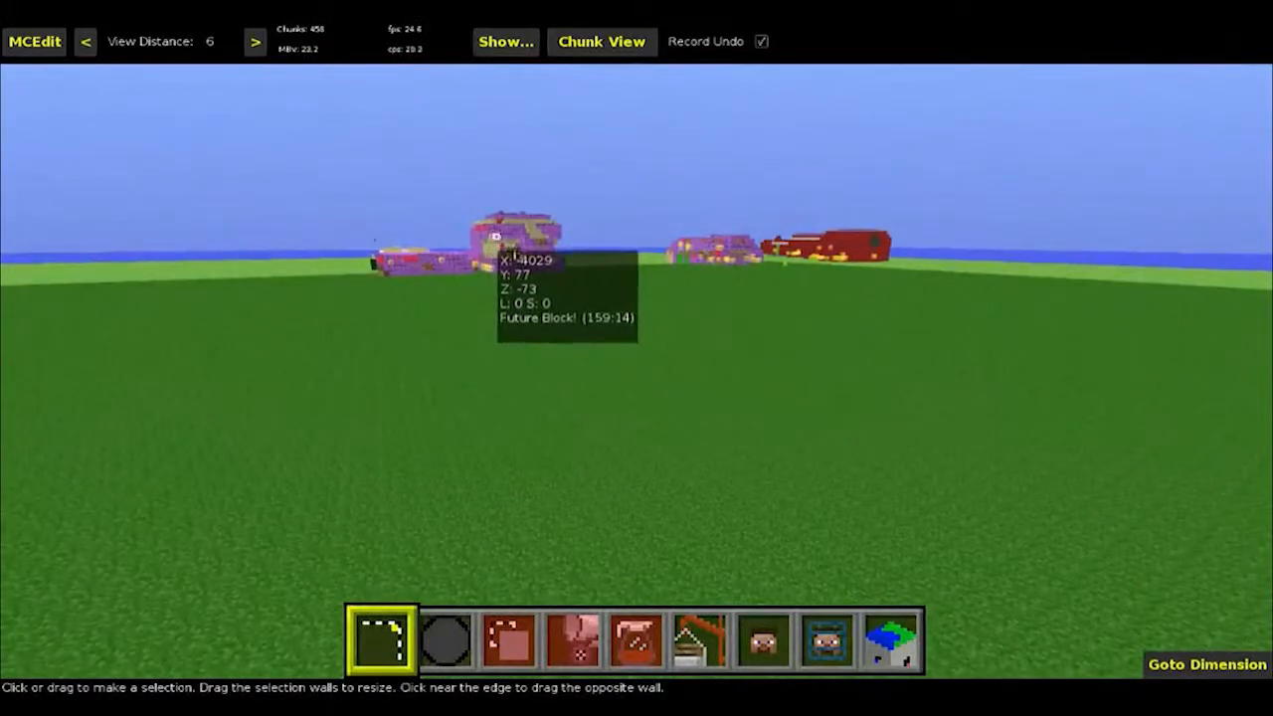
right_click(511, 251)
right_click(513, 259)
key("w")
key("w")
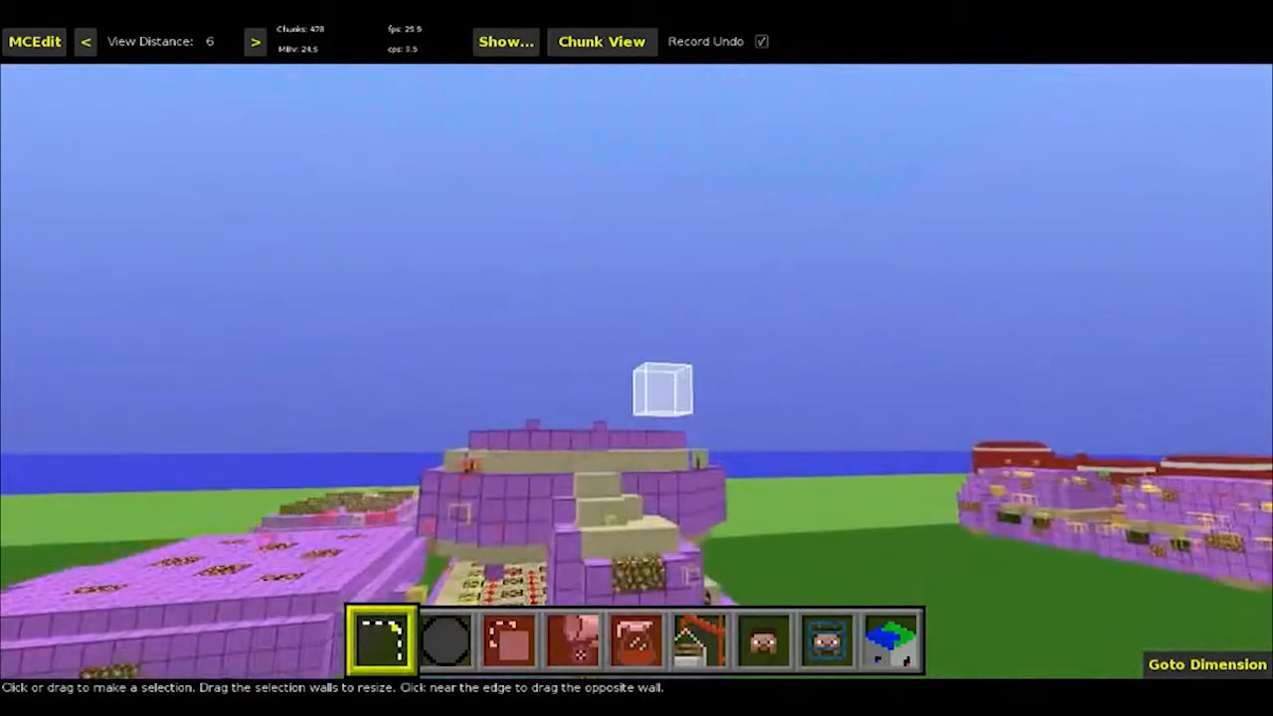
Step: Fly around the end of the purple-block structure and move in close to its lower level of redstone lamps
right_click(656, 384)
right_click(647, 382)
key("d")
right_click(567, 362)
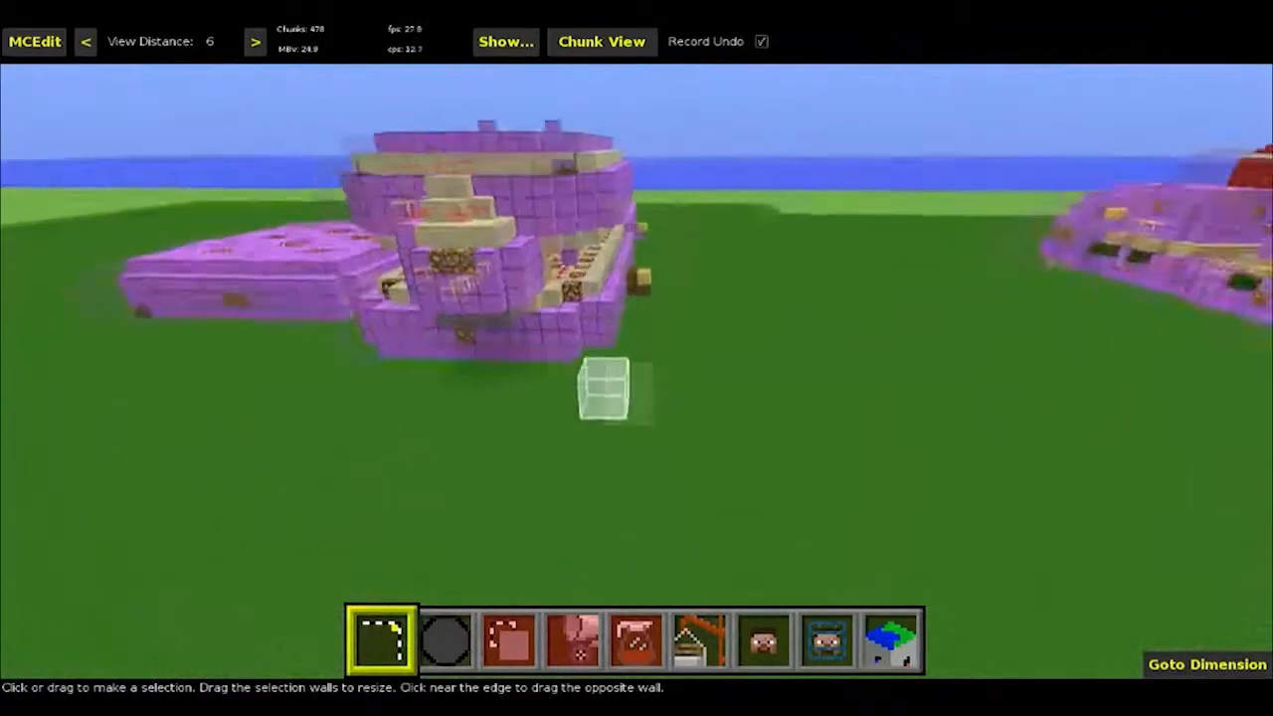
key("d")
right_click(558, 354)
right_click(593, 353)
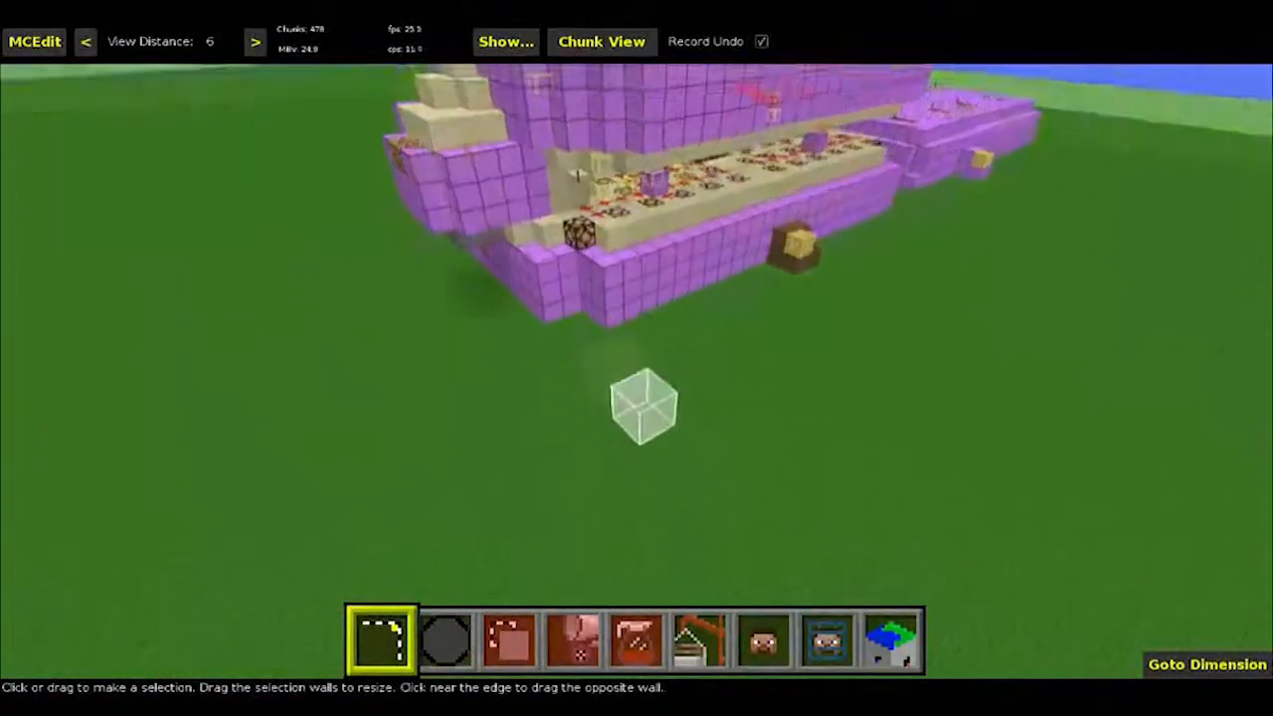
right_click(594, 353)
key("w")
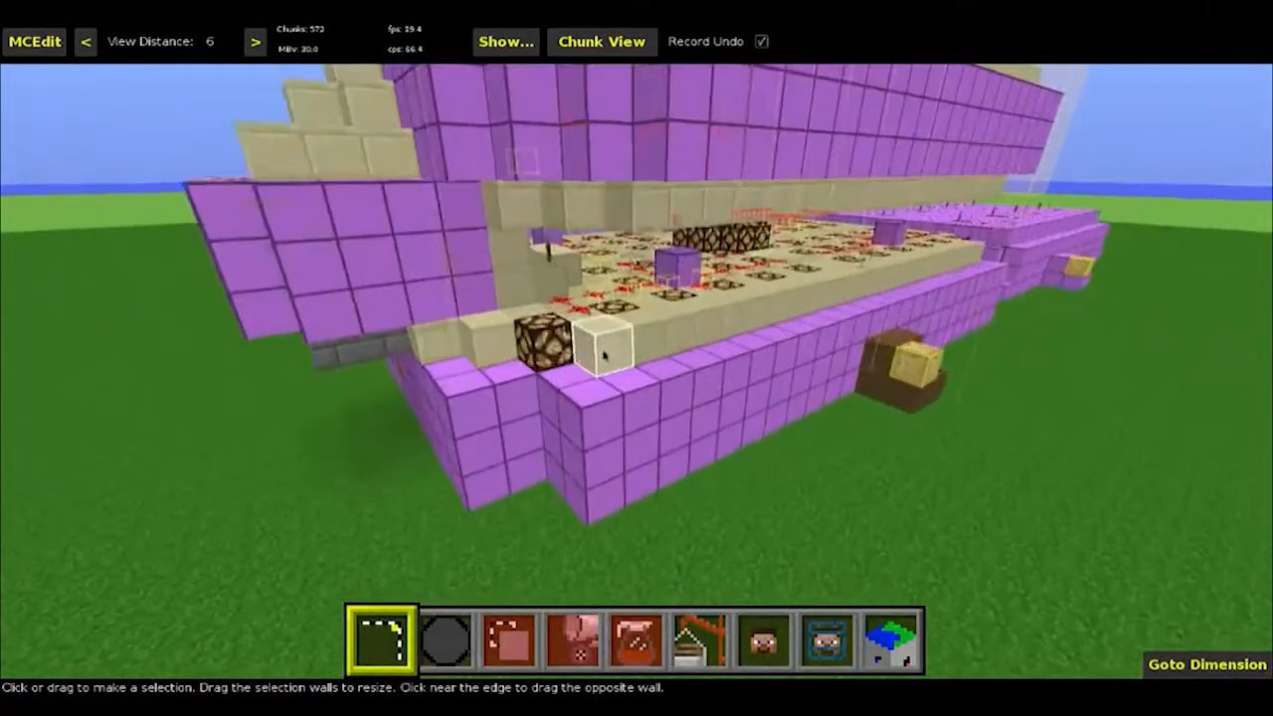
Step: Back away from the purple structure and rise above it to view its roof and the neighbouring platforms
key("s")
right_click(598, 351)
right_click(636, 334)
key("s")
key("s")
key("d")
key("w")
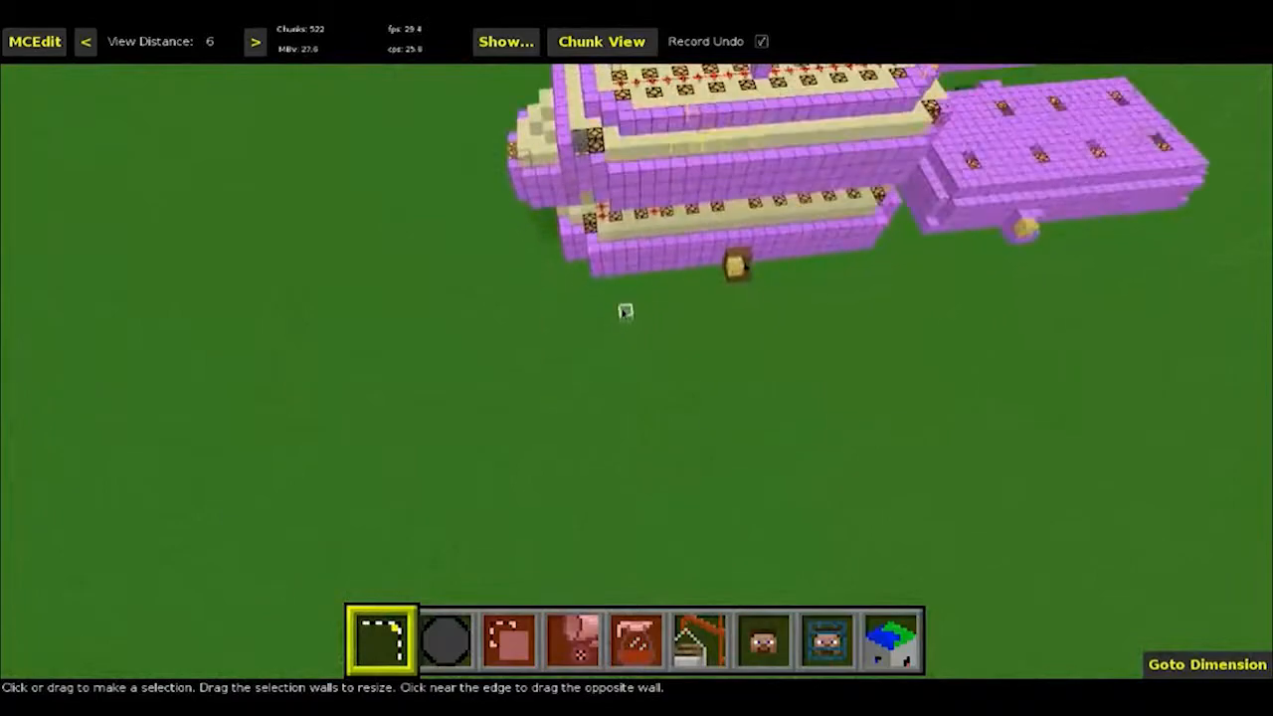
key("s")
key("space")
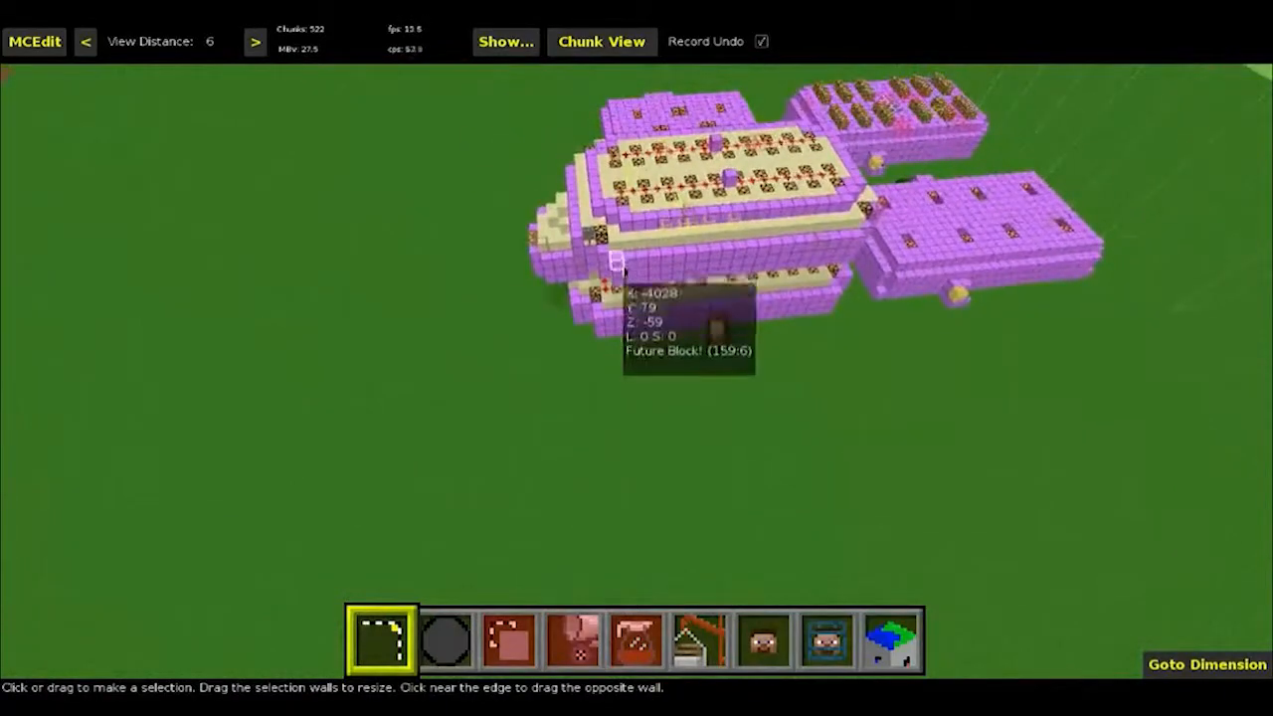
right_click(670, 255)
right_click(679, 250)
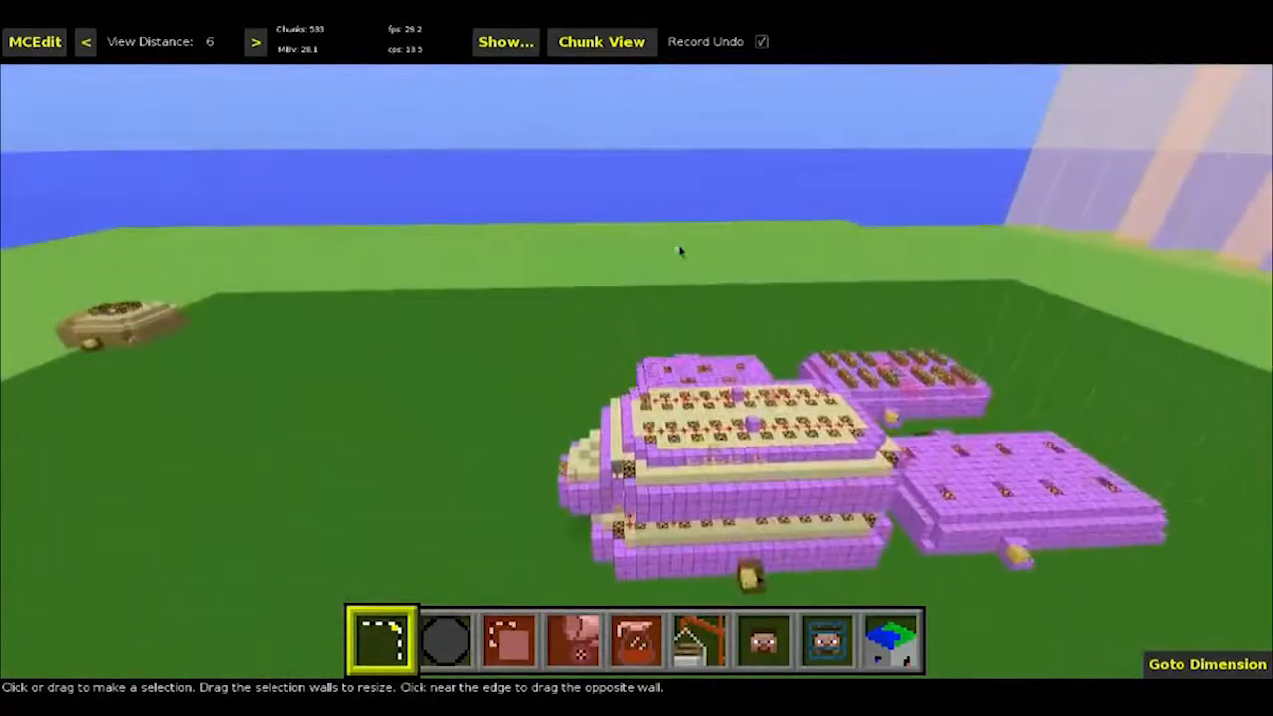
Step: Select the ground area around the main purple structure as a box 39 wide, 21 long and 1 block high
key("w")
right_click(679, 264)
right_click(680, 283)
key("s")
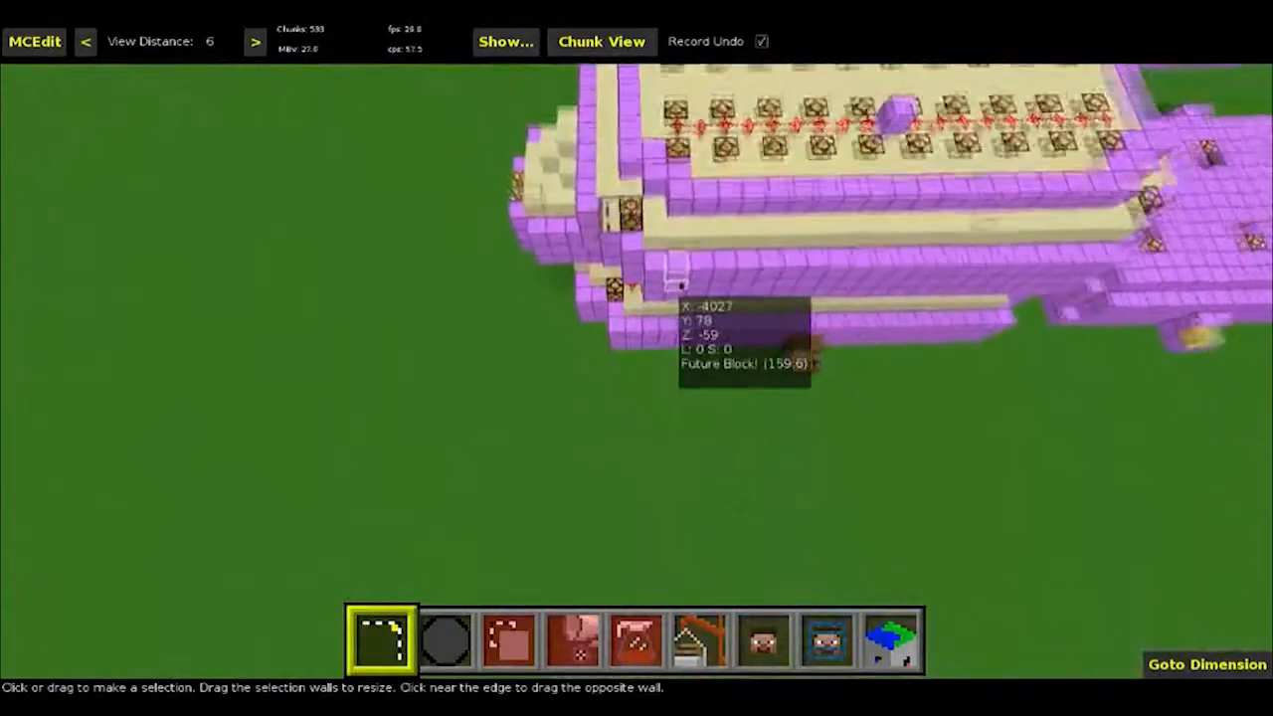
key("s")
key("d")
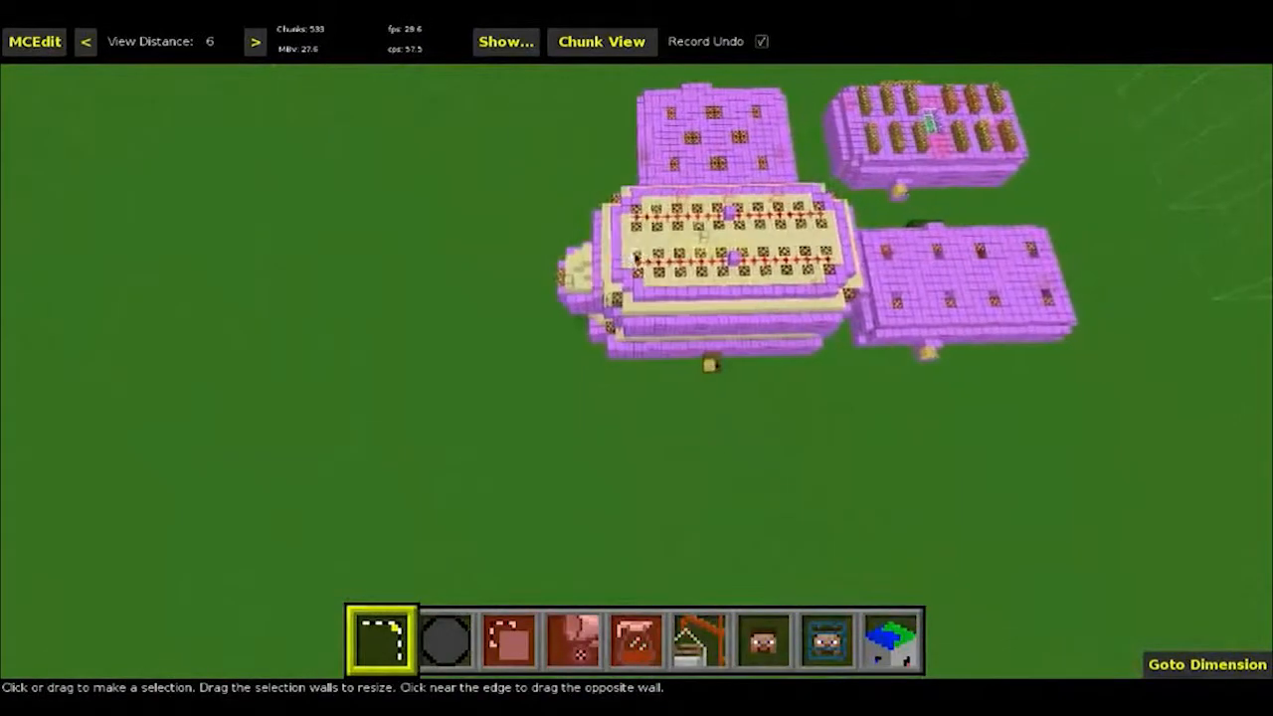
key("w")
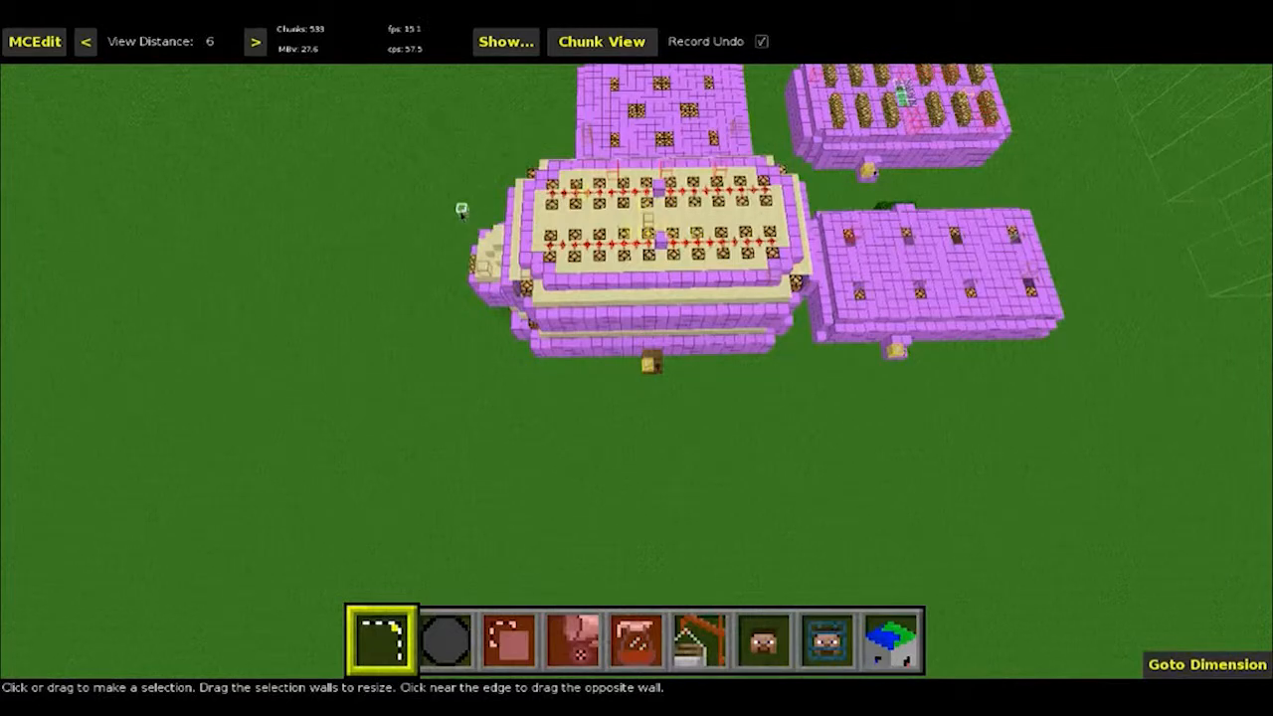
left_click_drag(461, 209, 810, 367)
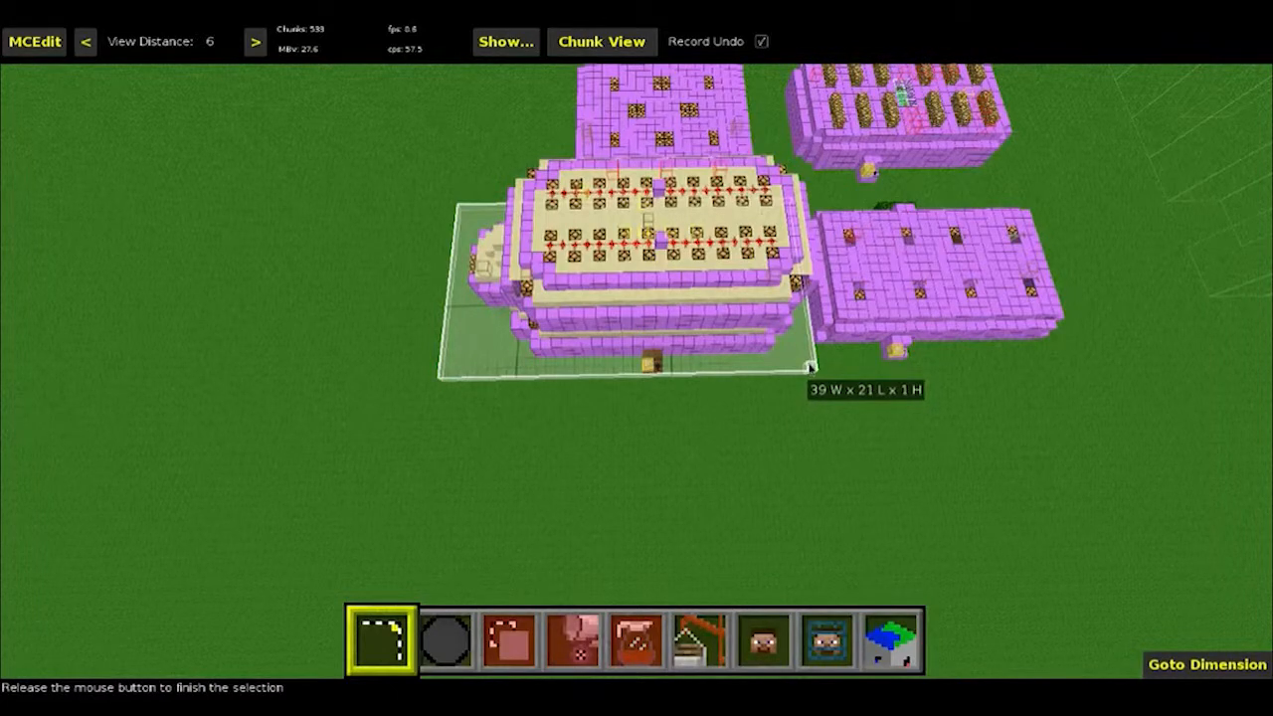
left_click_drag(810, 368, 810, 368)
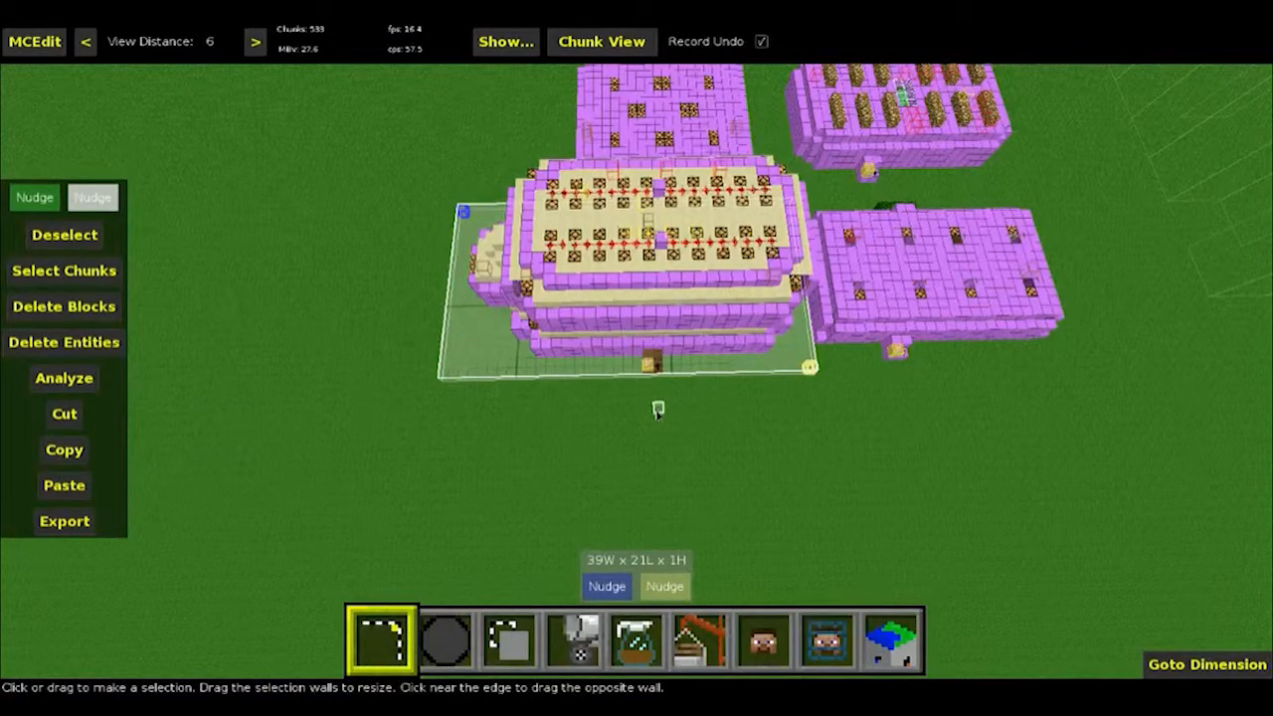
Step: Nudge the selection's yellow corner three blocks inward, away from the neighbouring platform, for a width of 36 blocks
key("w")
right_click_drag(644, 328, 645, 320)
key("shift")
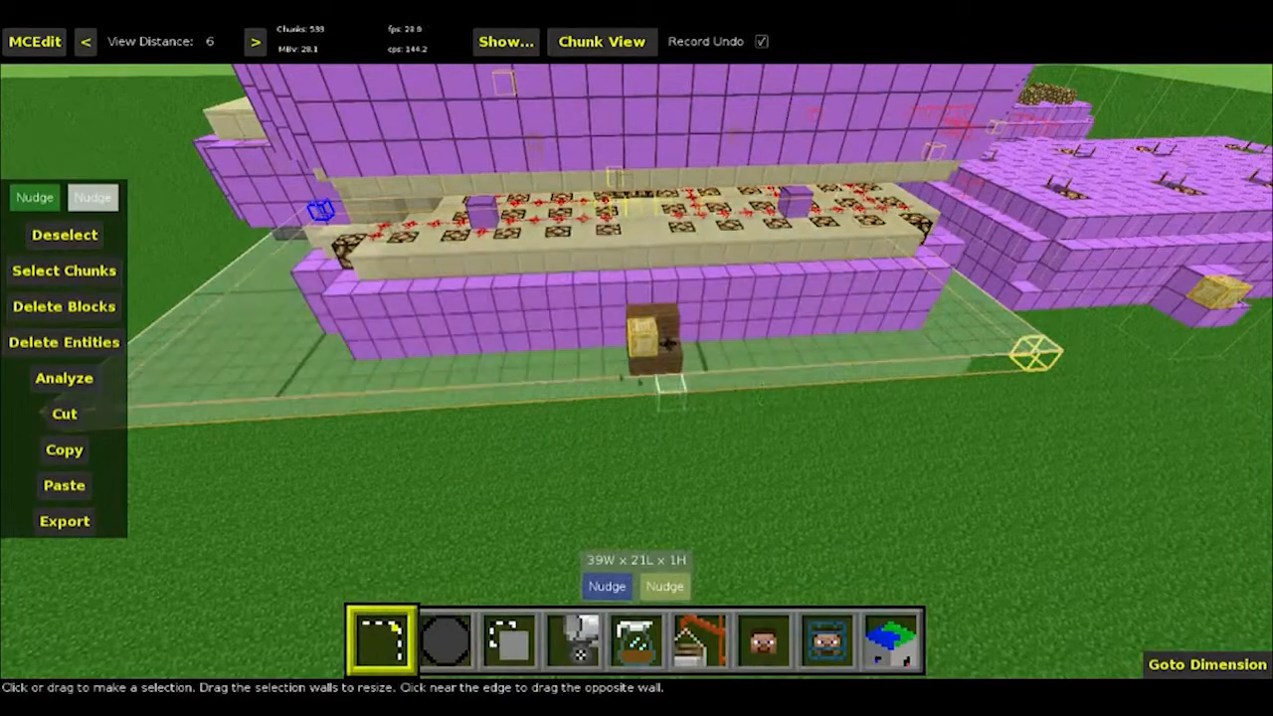
mouse_move(727, 389)
right_mouse_down()
mouse_move(776, 386)
mouse_move(727, 389)
right_mouse_up()
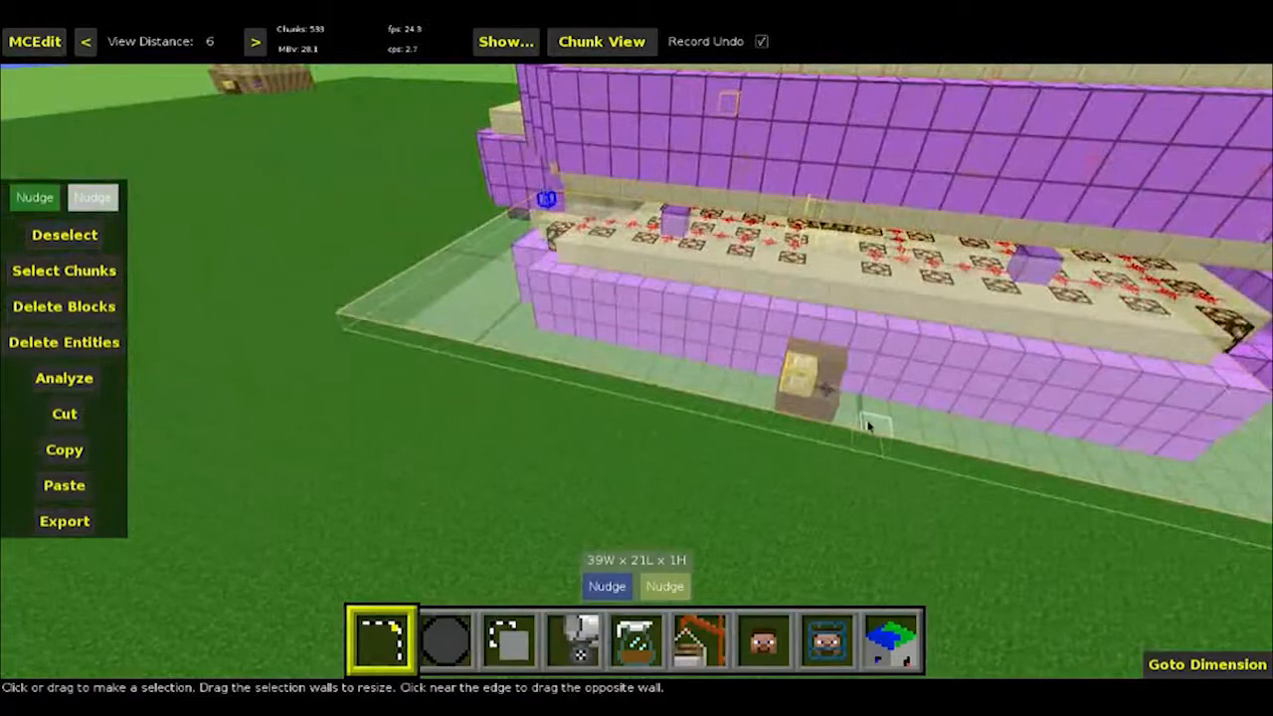
key("d")
right_click_drag(935, 453, 998, 460)
key("d")
right_click_drag(661, 346, 662, 310)
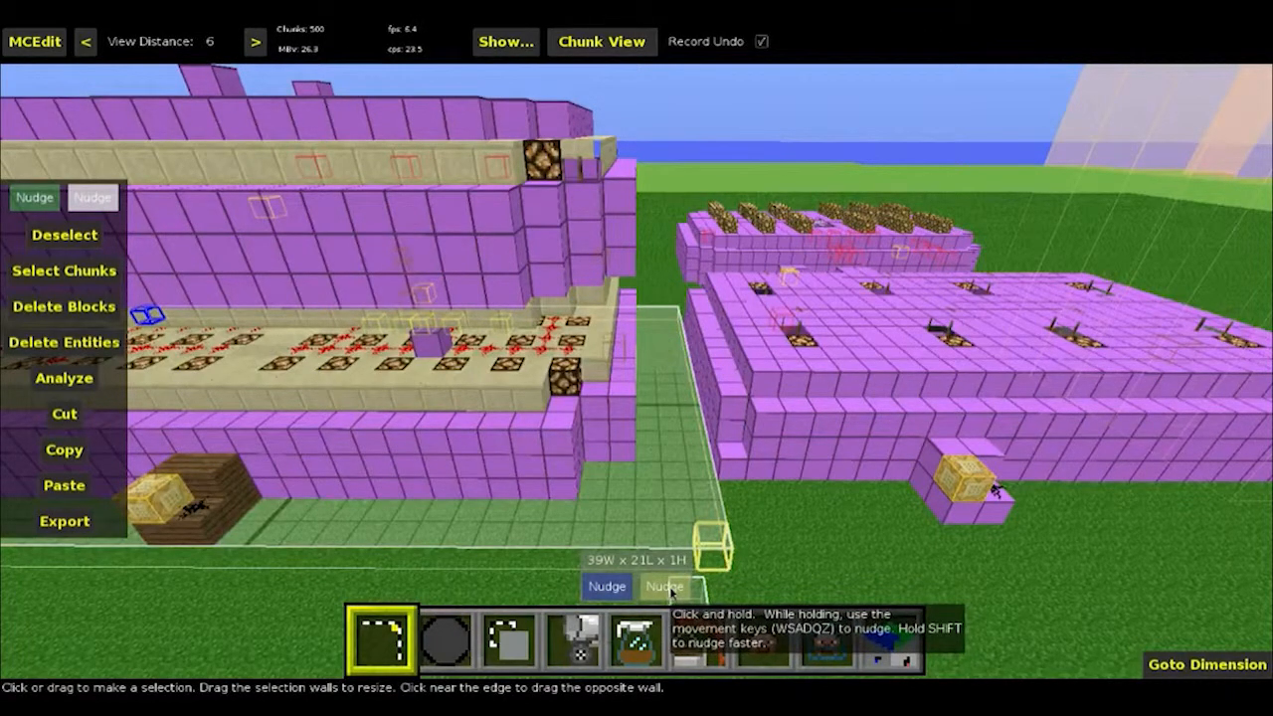
key("a")
key("a")
key("a")
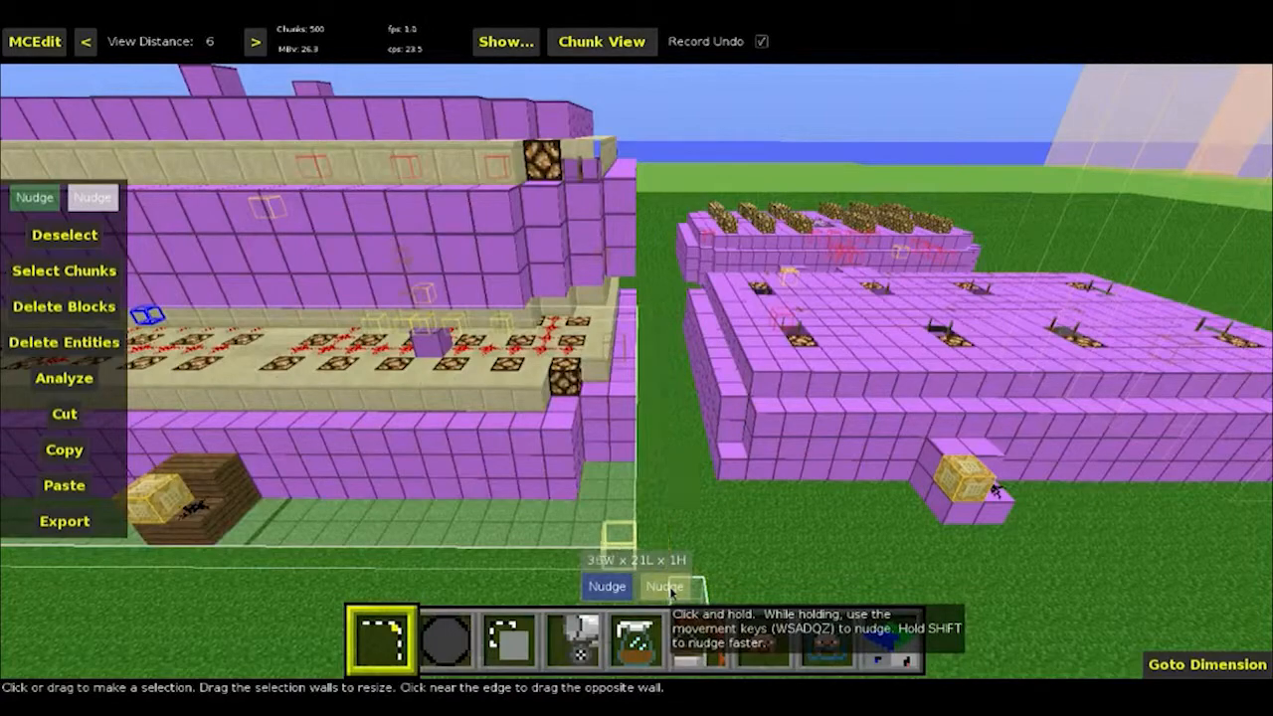
Step: Examine how the selection box fits along the structure's front and around its stepped end
right_click(748, 540)
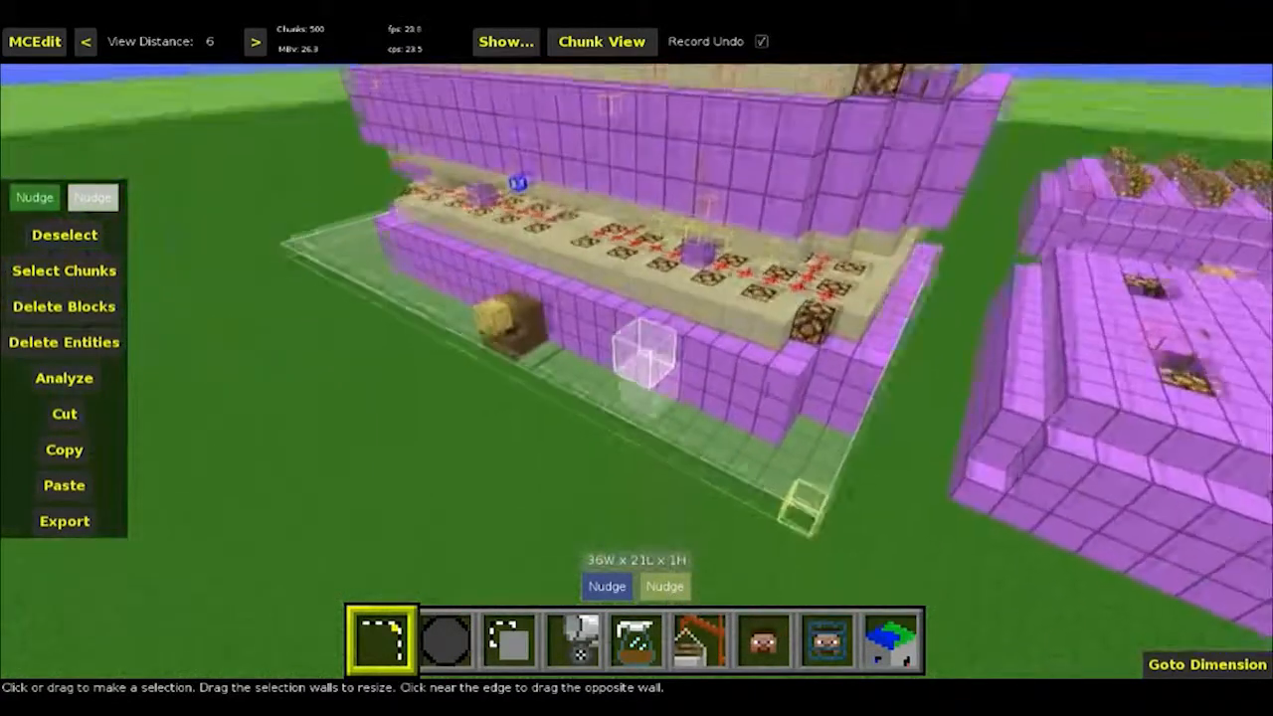
right_click(740, 538)
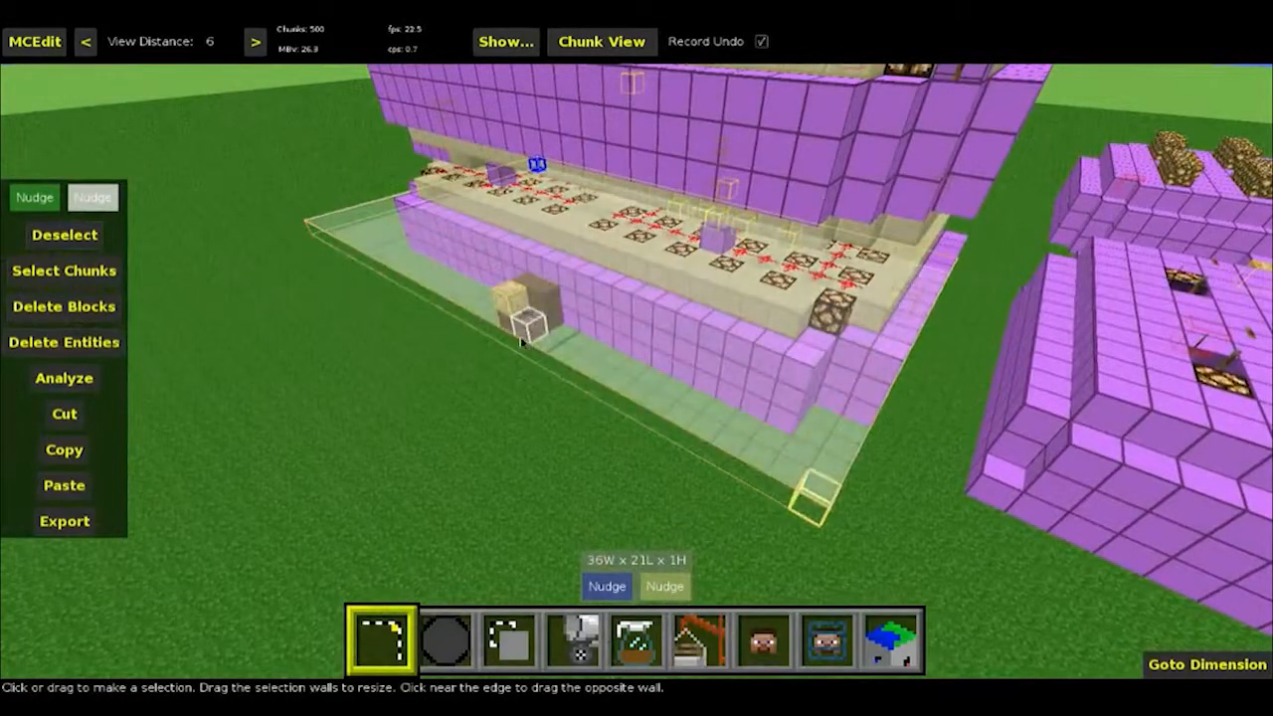
right_click(540, 398)
key("w")
right_click(545, 402)
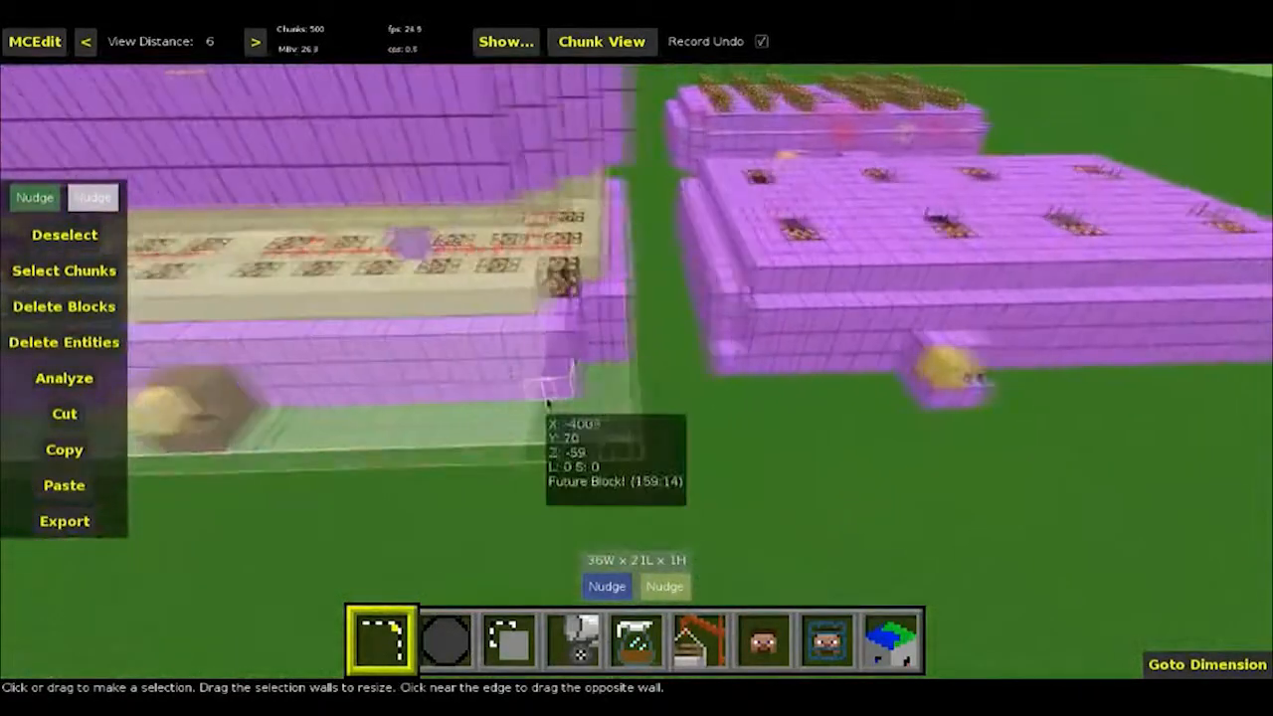
key("a")
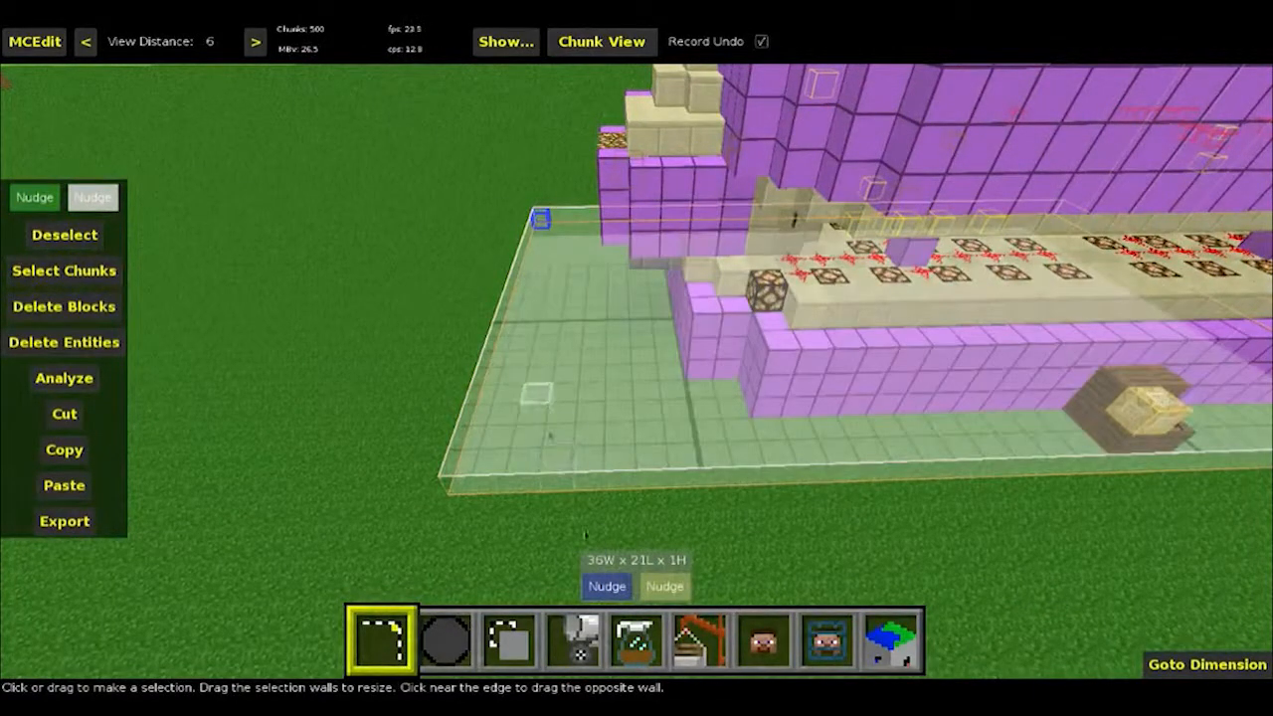
right_click(614, 525)
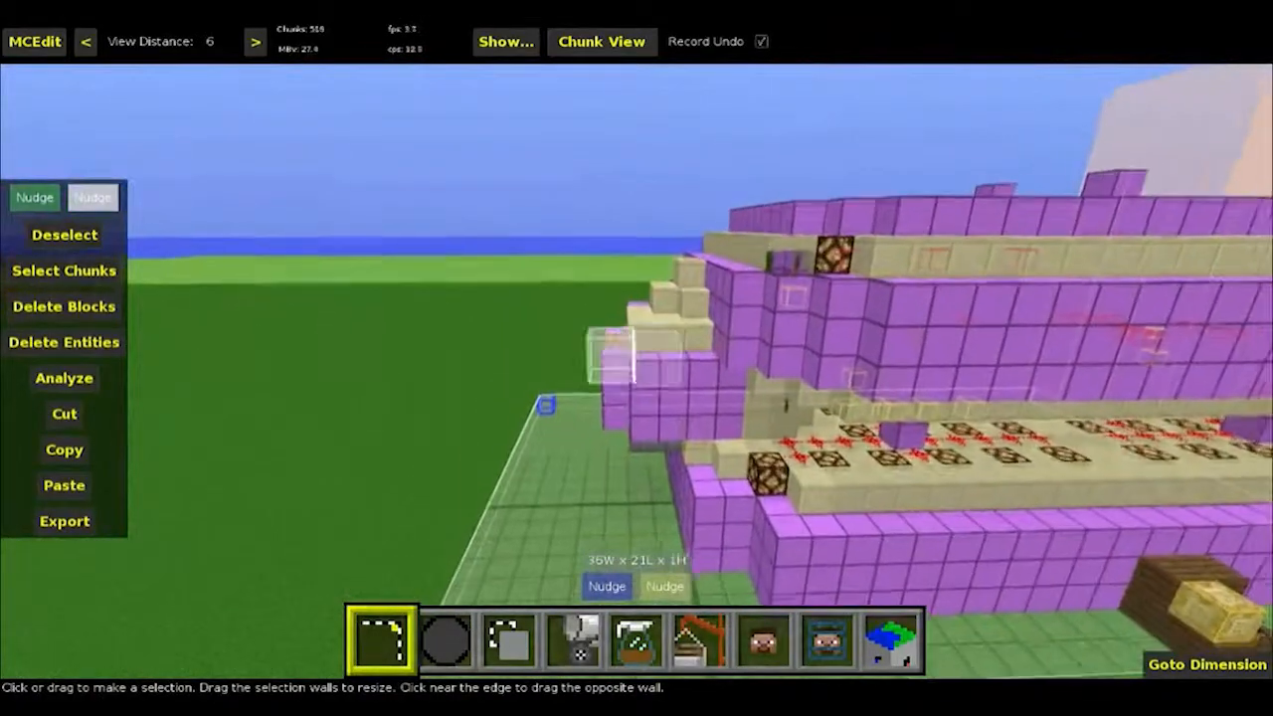
right_click(636, 363)
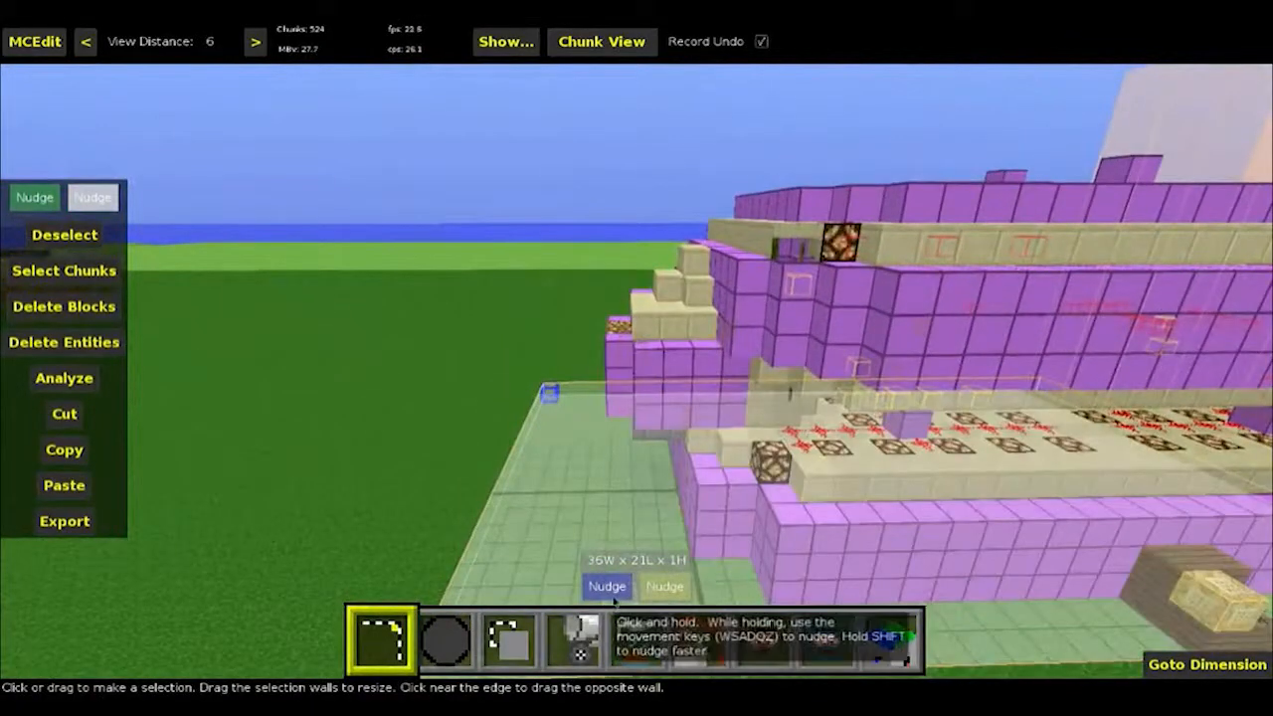
Step: Nudge the selection's blue corner upward until the box is 14 blocks high and encloses the roof
left_click(610, 592)
key("q")
key("q")
key("q")
key("q")
key("q")
key("q")
key("q")
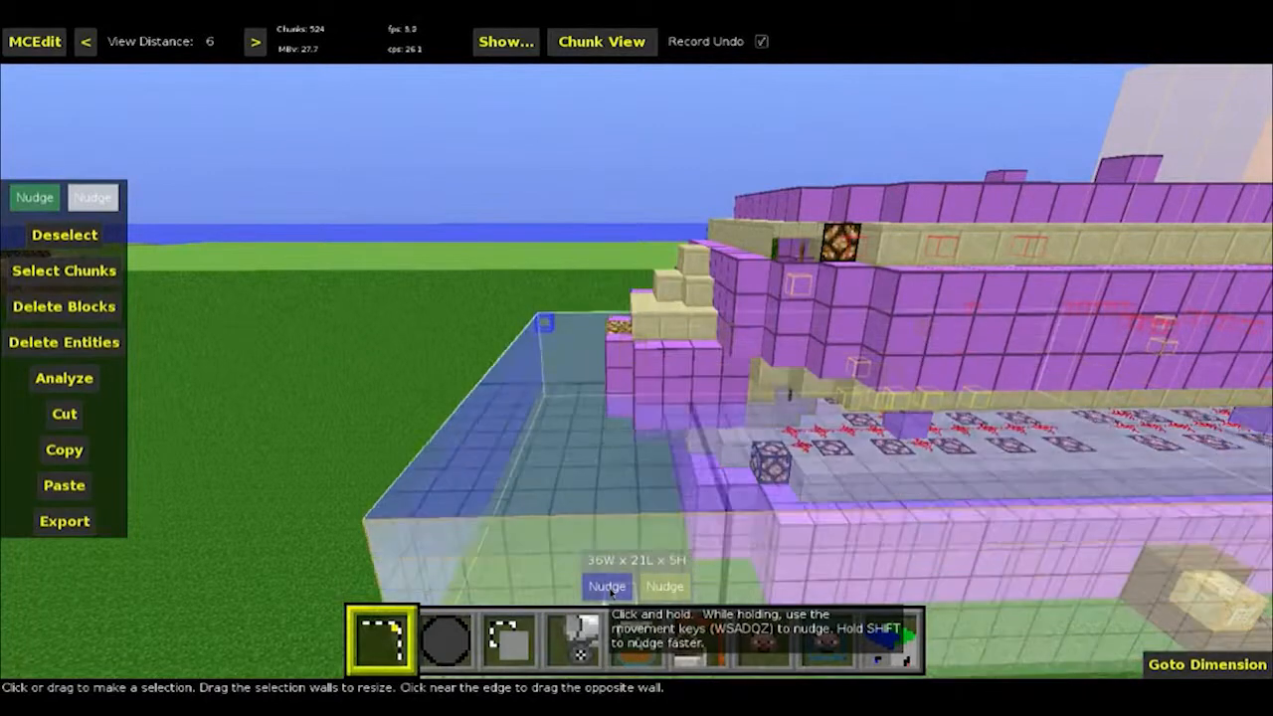
key("q")
key("q")
key("q")
key("q")
key("q")
key("q")
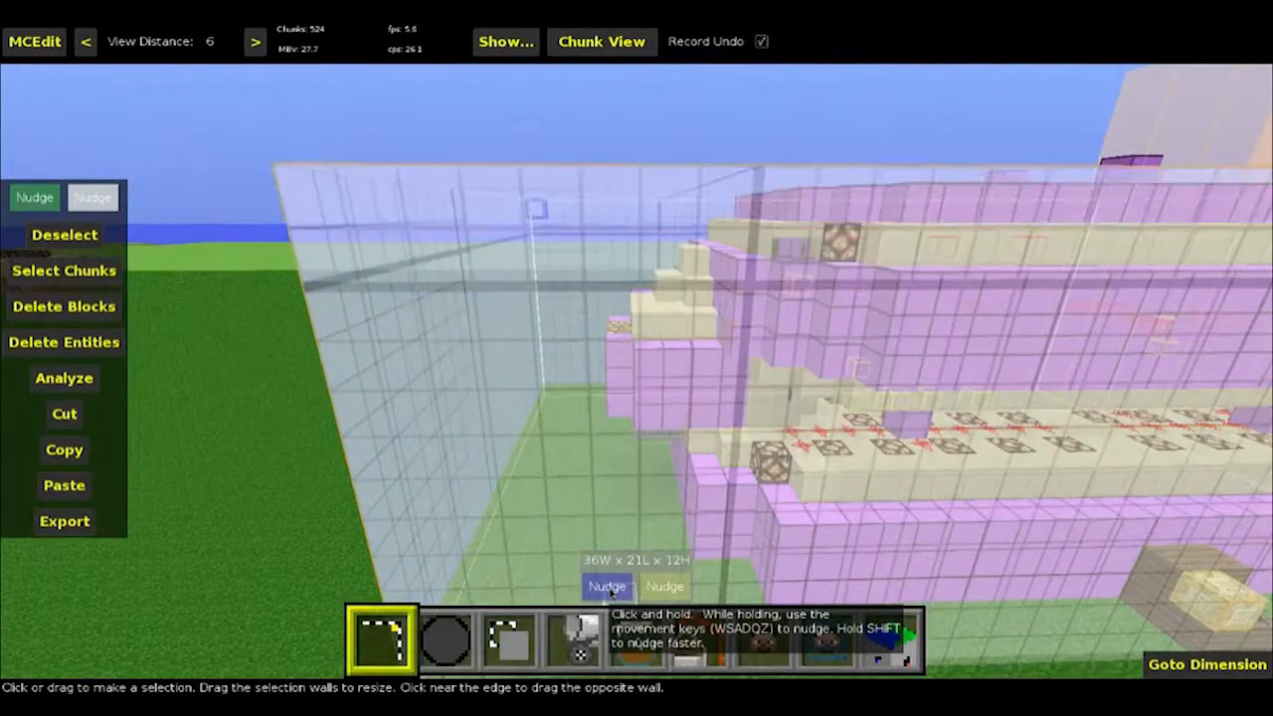
key("q")
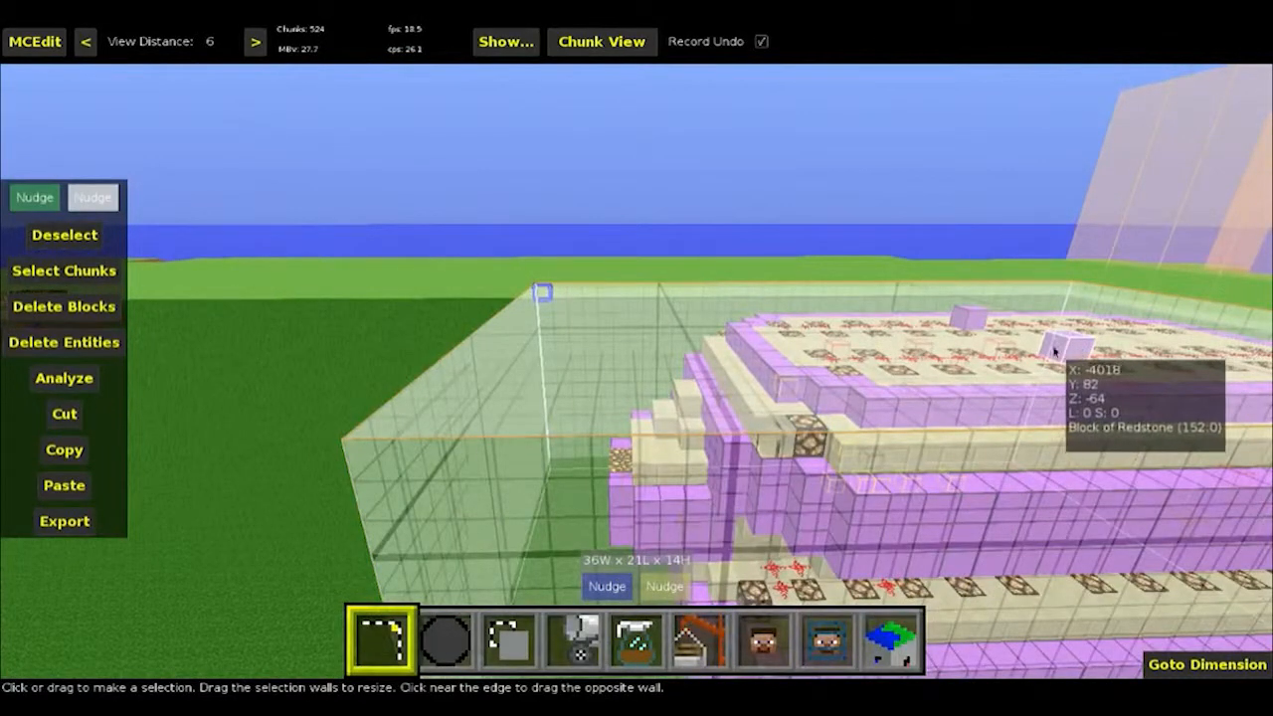
Step: Nudge the blue corner five blocks towards the structure's stepped end, narrowing the selection to 31 blocks
right_click(883, 397)
right_click(916, 398)
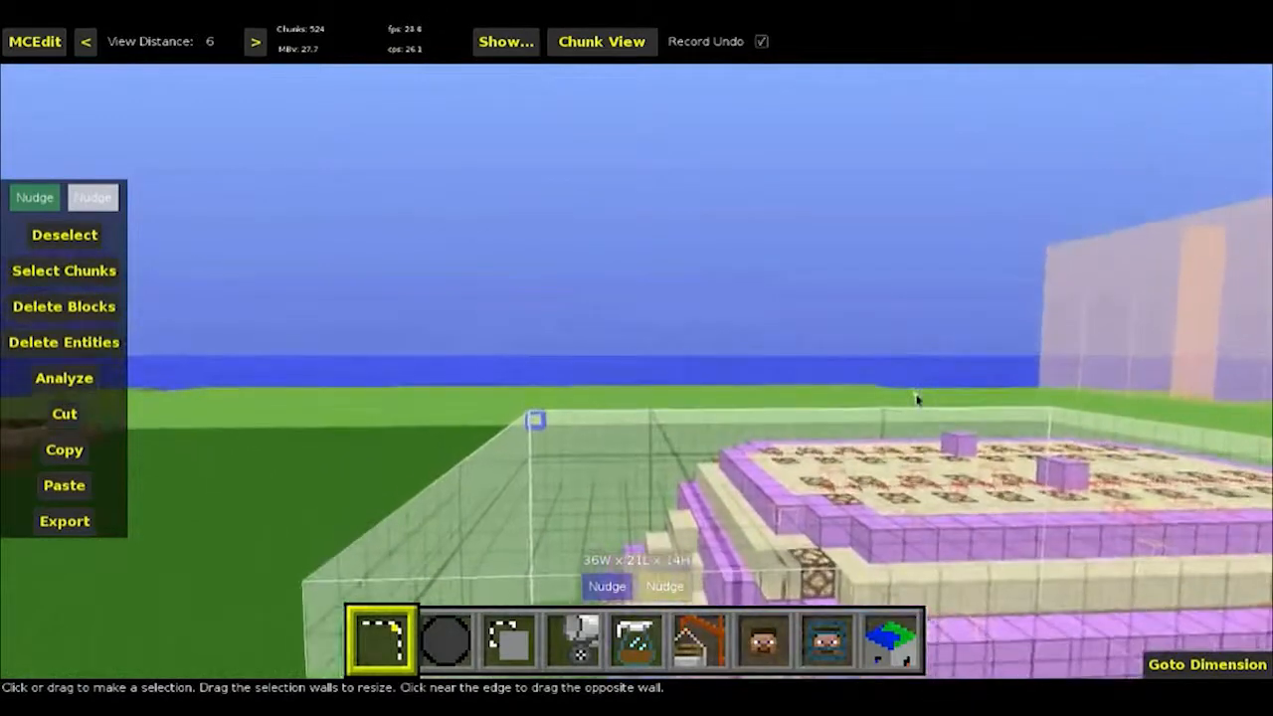
key("z")
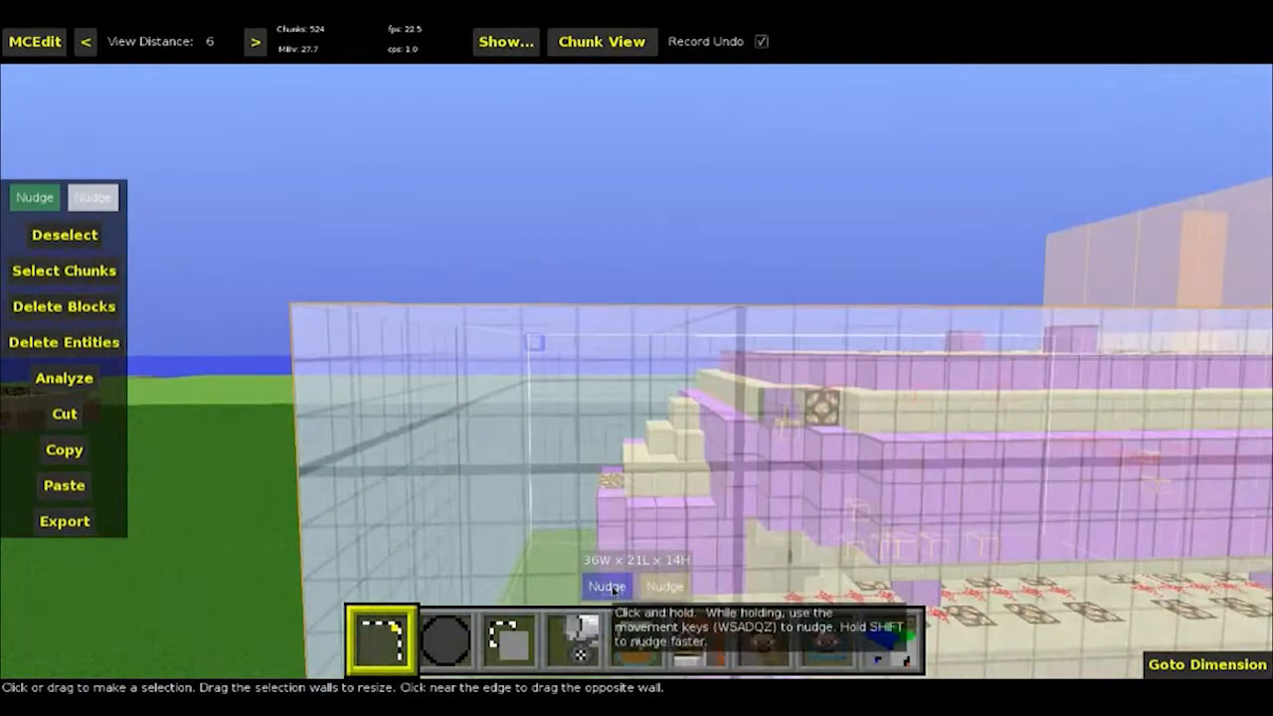
left_click(613, 591)
key("d")
key("d")
key("d")
key("d")
key("d")
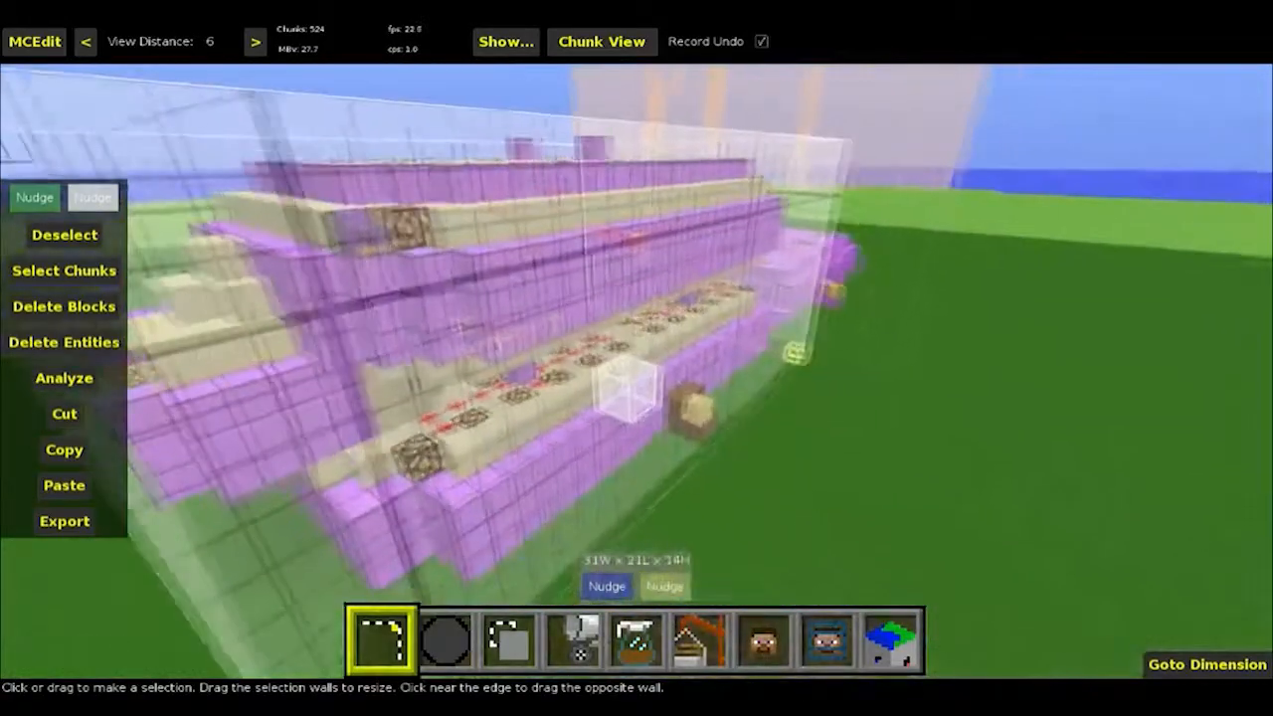
Step: Nudge the blue corner inward on the structure's rear side, shortening the selection to 18 blocks long
right_click(530, 530)
key("a")
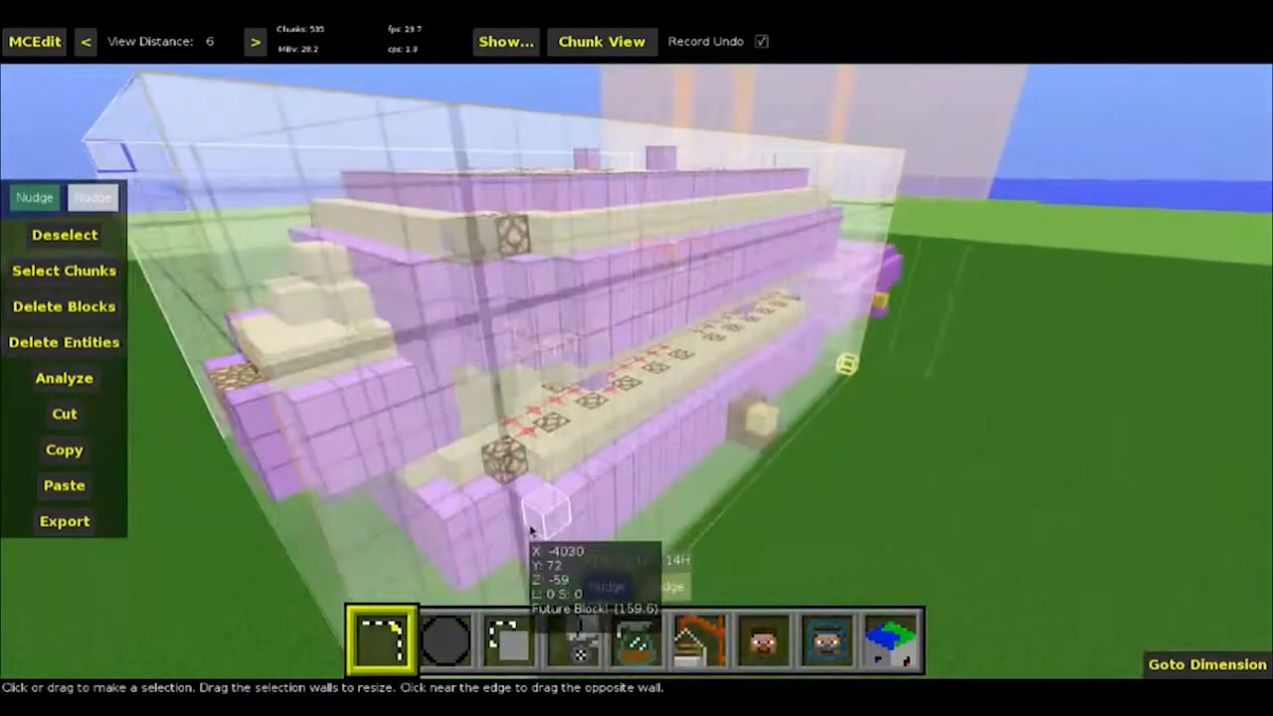
right_click(530, 530)
key("a")
right_click(536, 530)
right_click(799, 438)
right_click(802, 427)
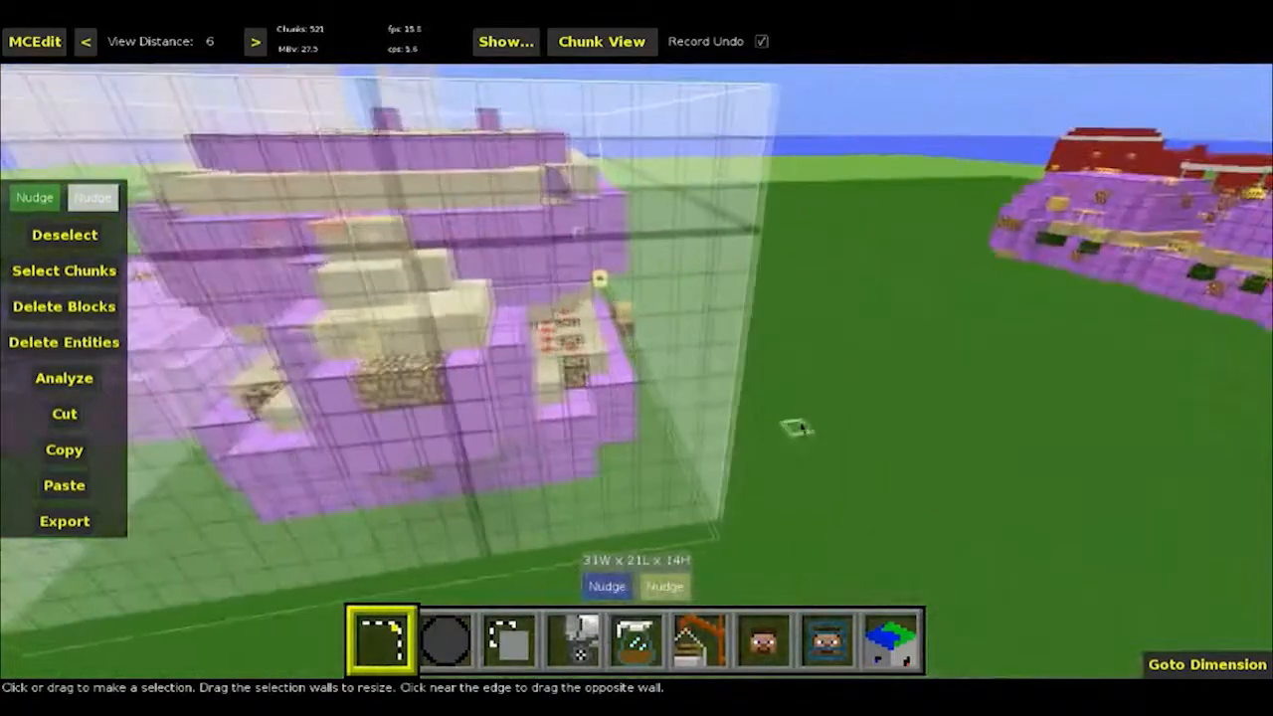
right_click(799, 429)
key("a")
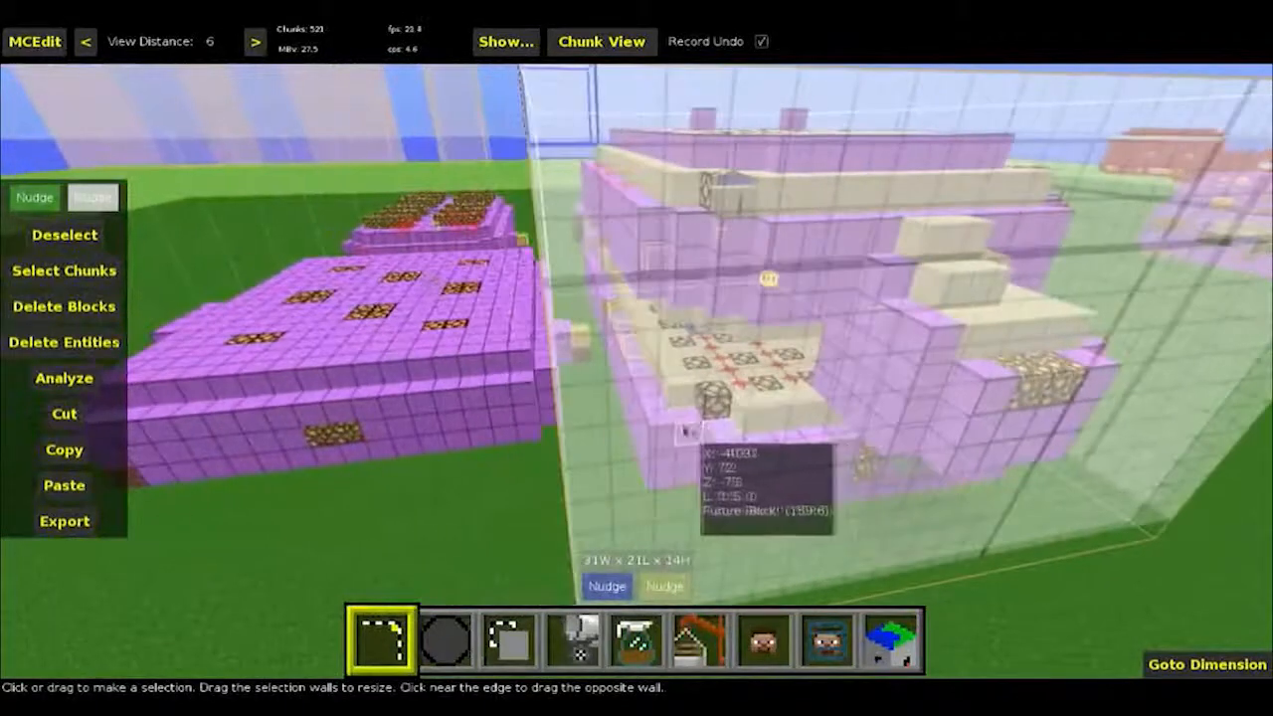
right_click(684, 431)
key("s")
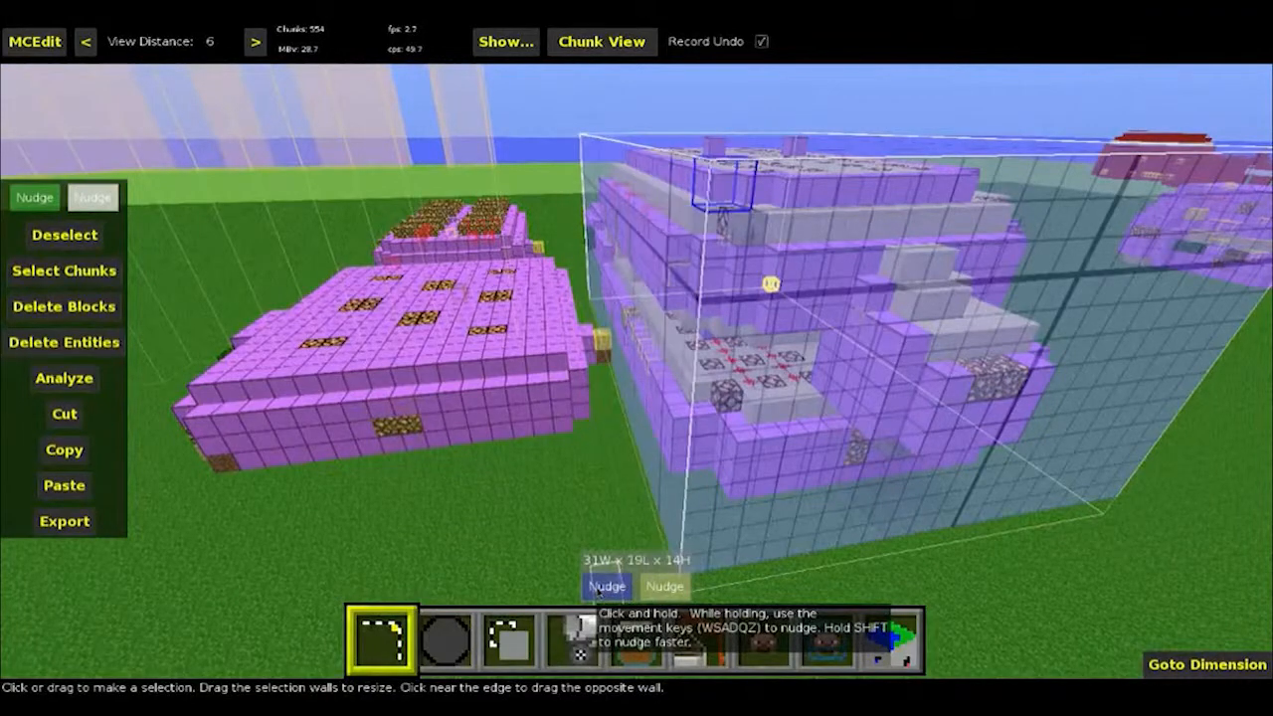
left_click(598, 591)
key("d")
Step: Circle from the rear of the selected structure to its front to check how the selection box encloses it
right_click(718, 416)
key("d")
right_click(718, 415)
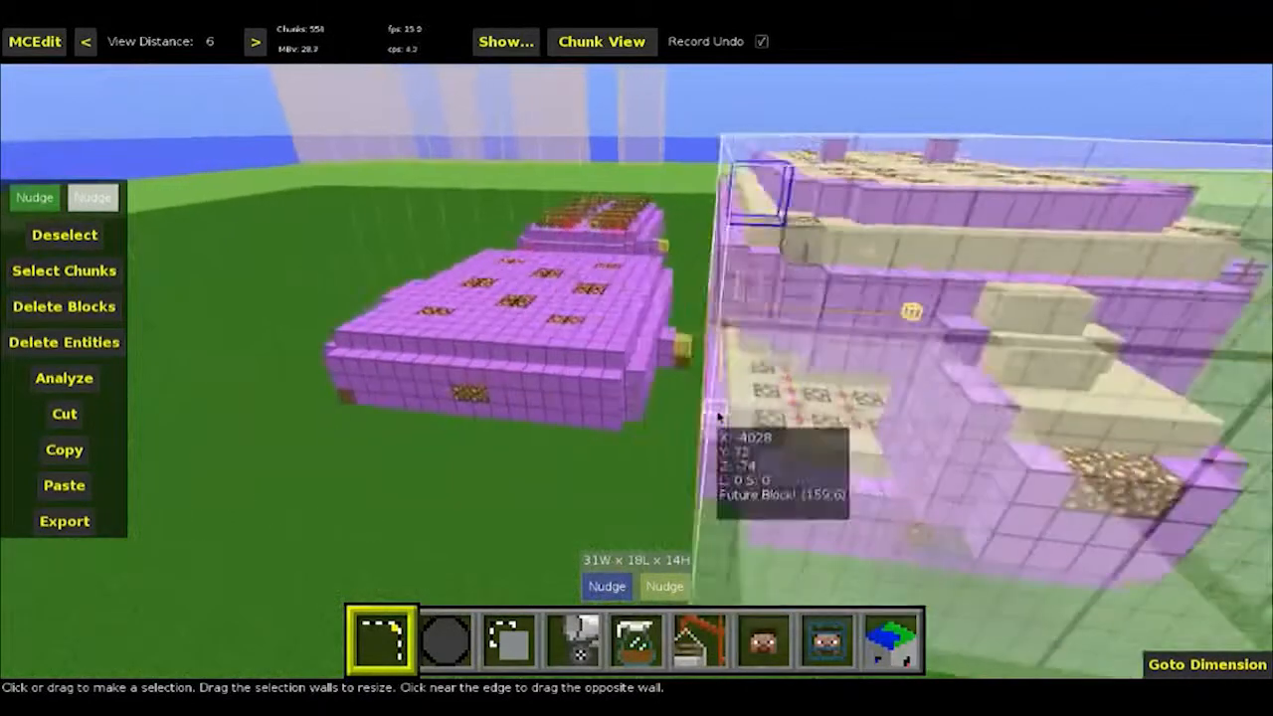
key("d")
key("a")
key("d")
key("d")
right_click(718, 416)
right_click(688, 386)
key("d")
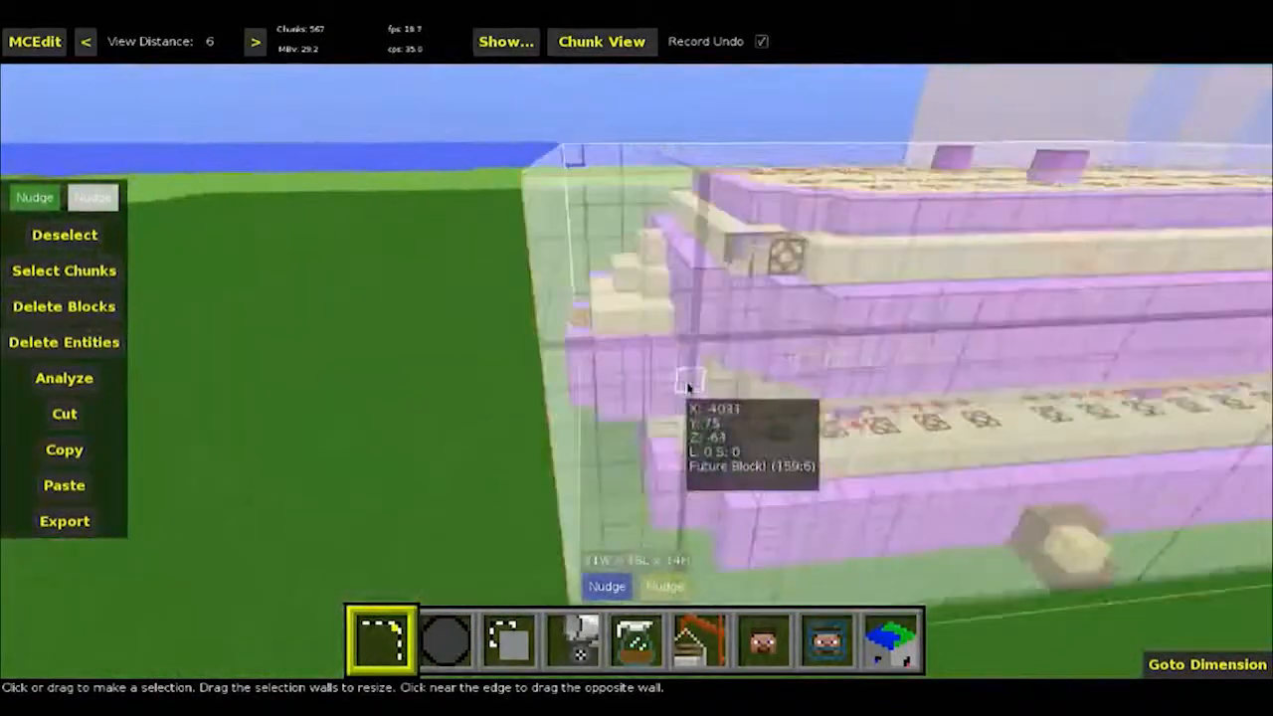
Step: Copy all blocks and entities within the 31 by 18 by 14 selection around the purple structure
key("d")
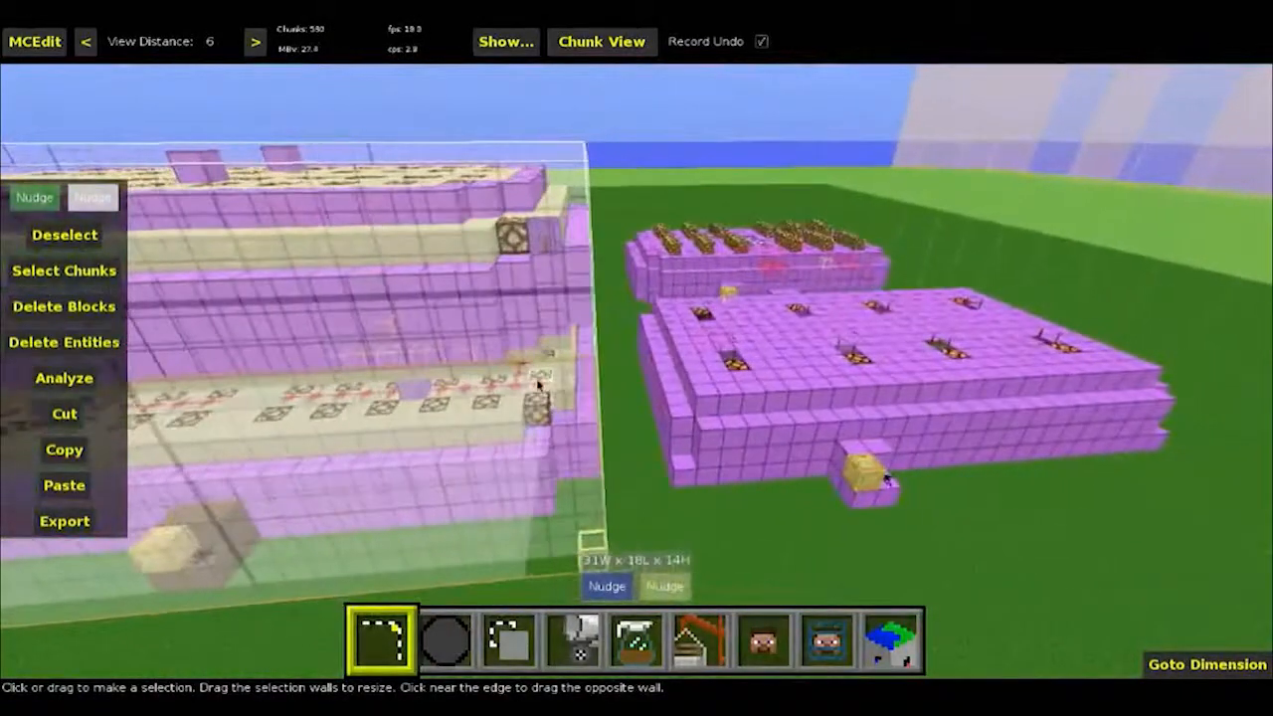
right_click(538, 386)
right_click(538, 386)
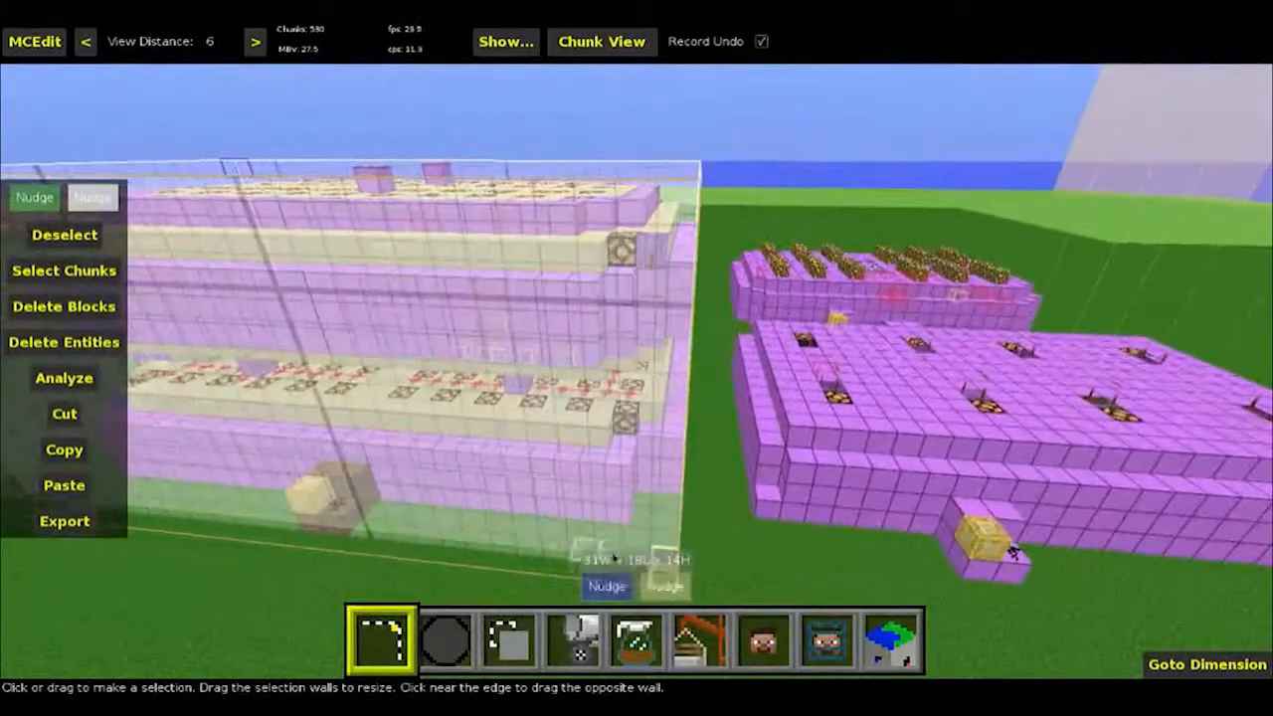
key("a")
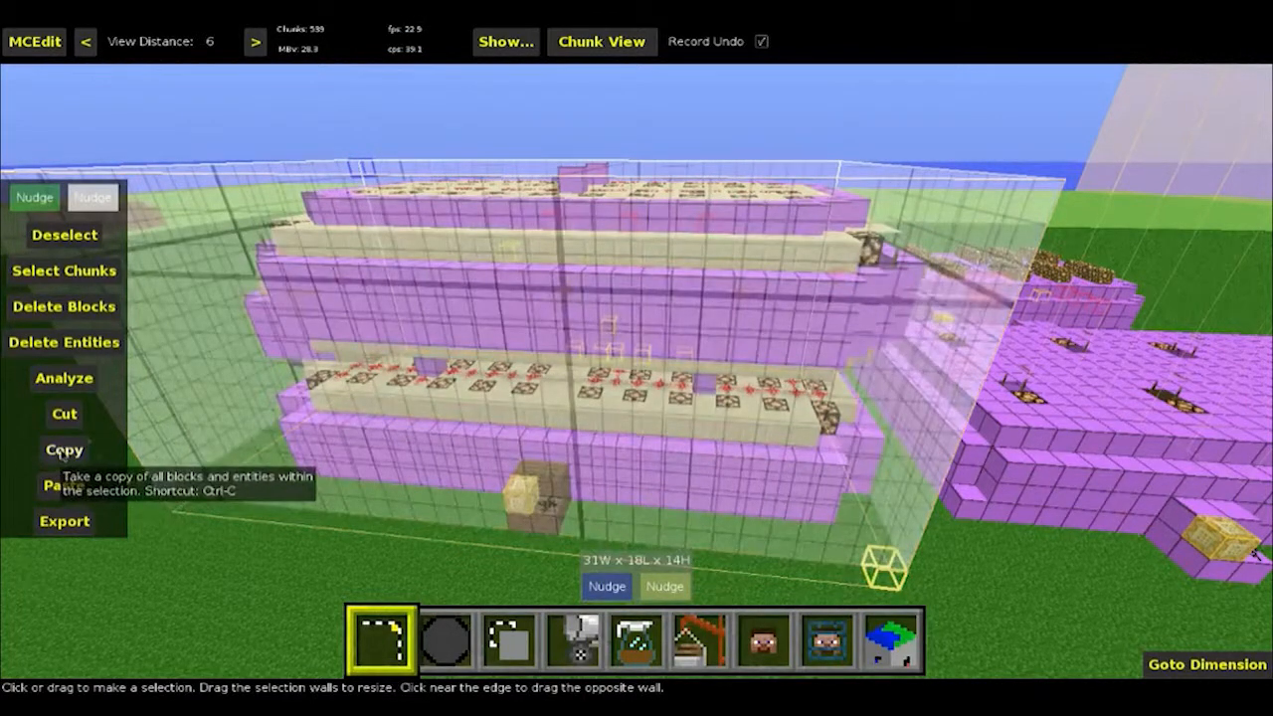
left_click(63, 451)
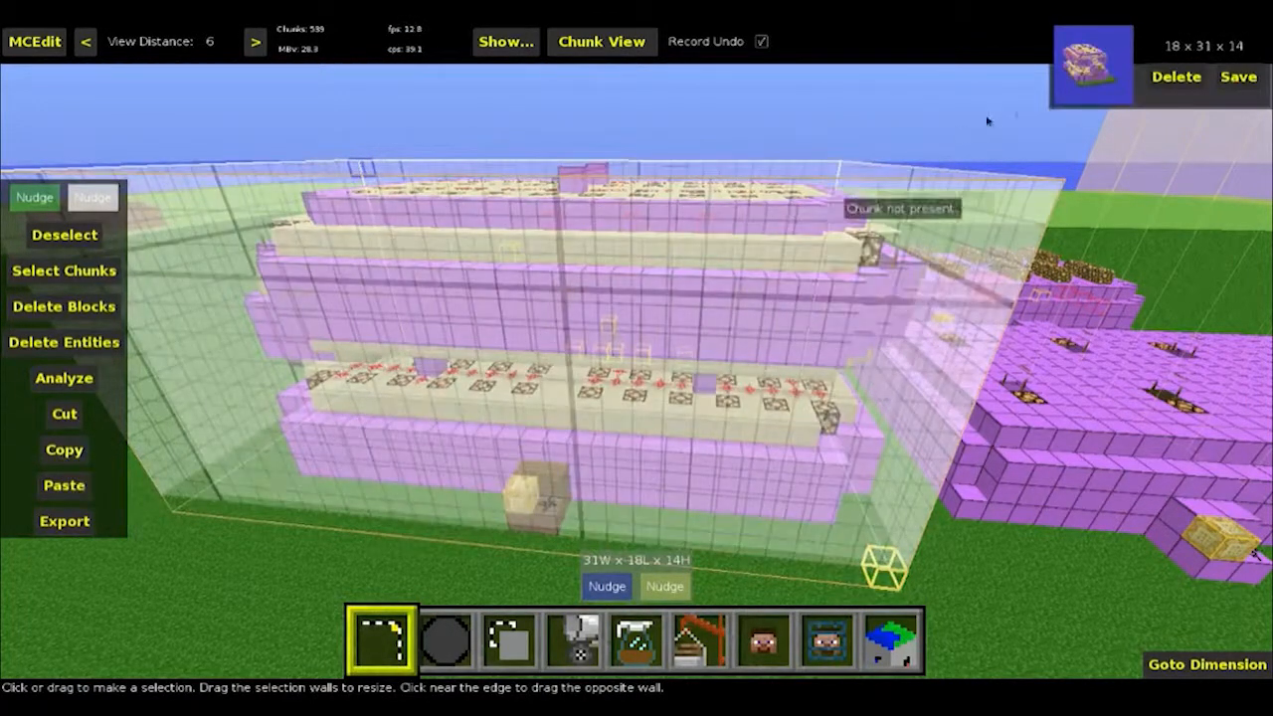